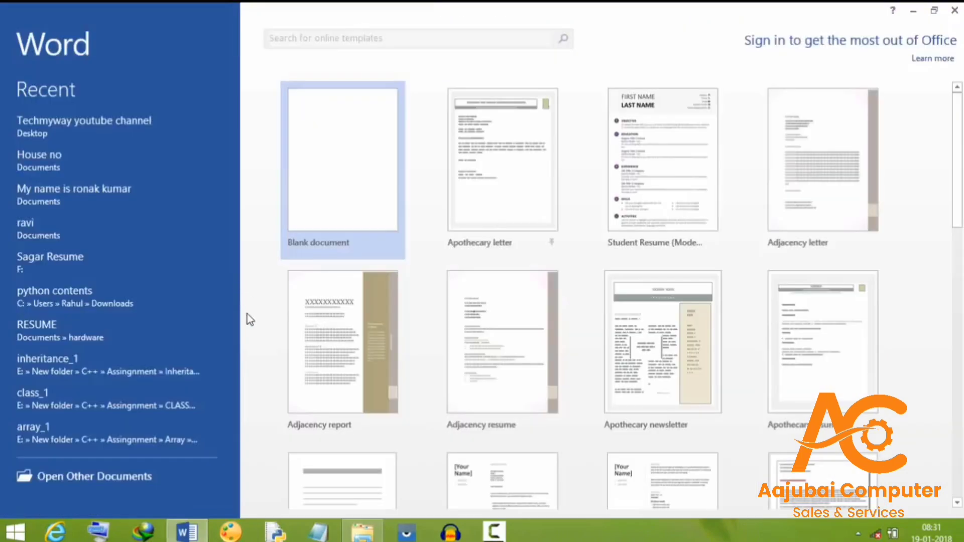
Create a new blank document and set its paper size to A4 (21 x 29.7 cm)
click(356, 204)
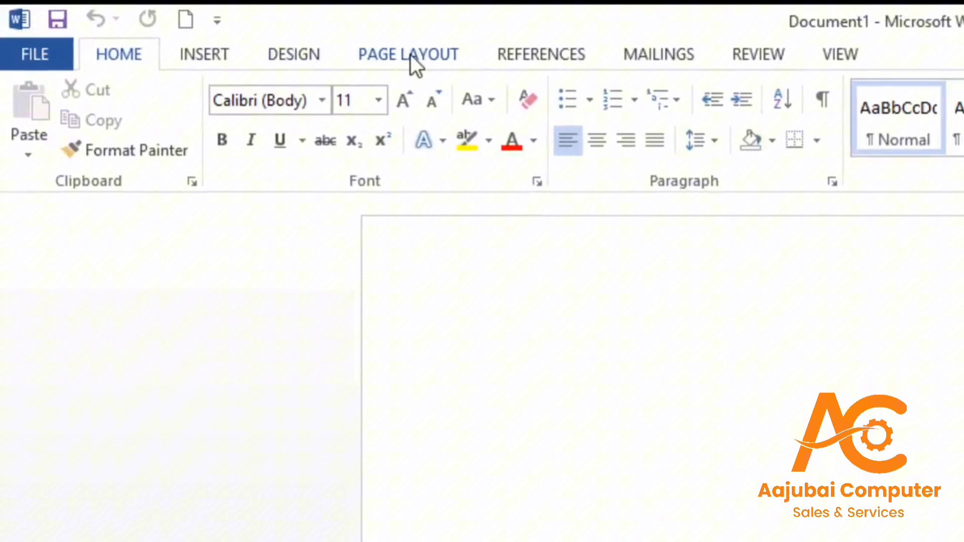
click(411, 55)
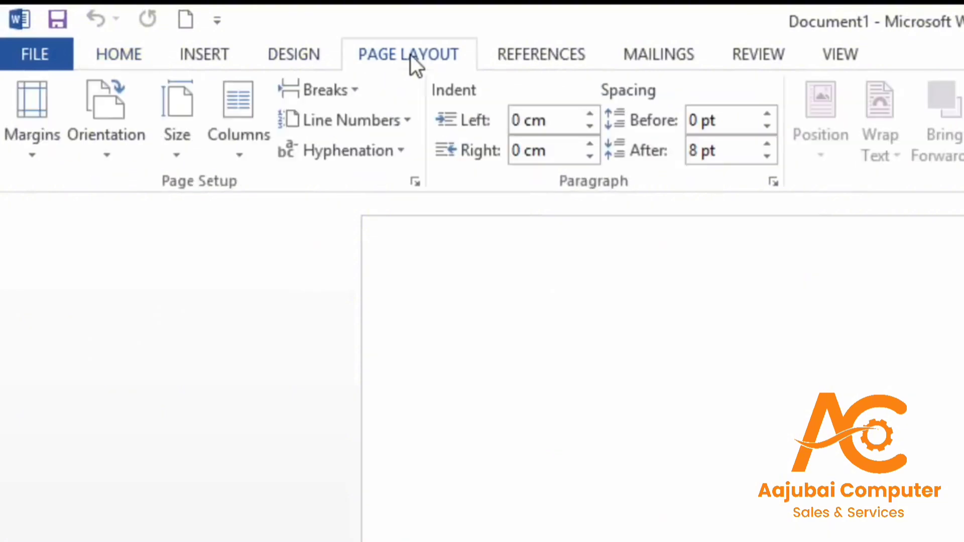
click(170, 154)
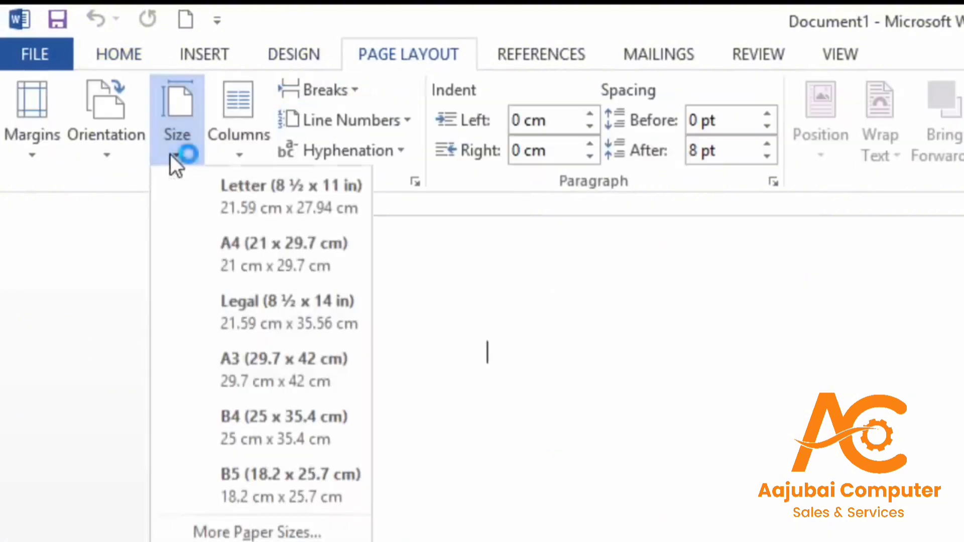
click(232, 245)
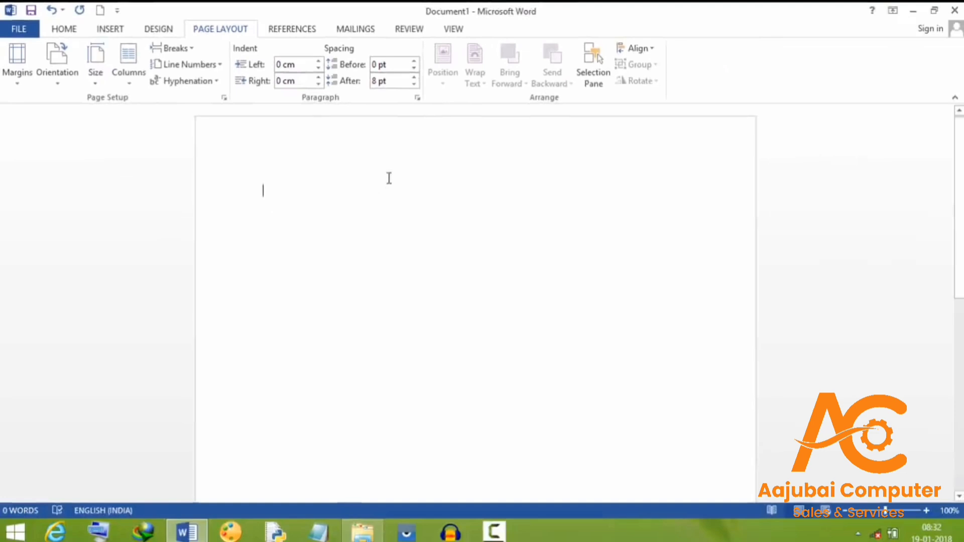
click(69, 29)
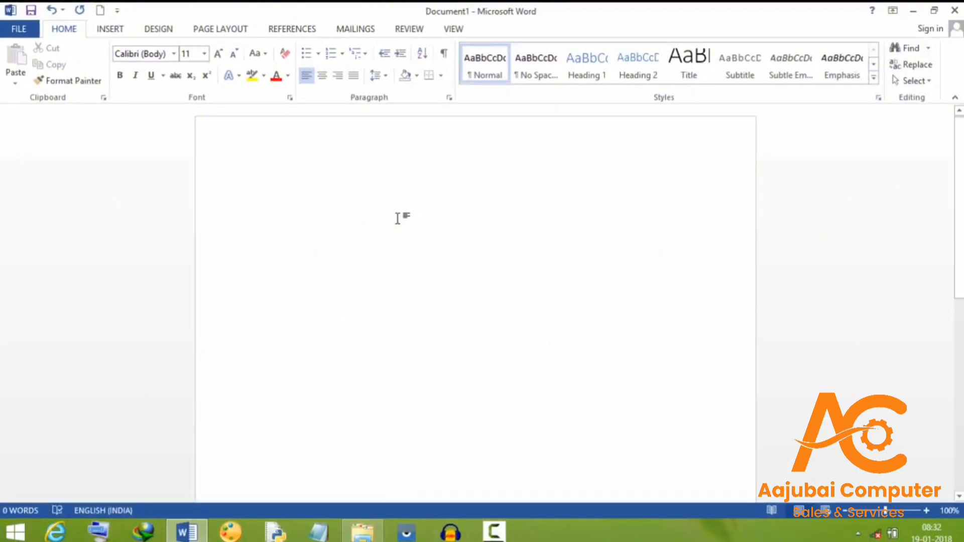
Add a centred RESUME title at 36 pt
text(RESUME)
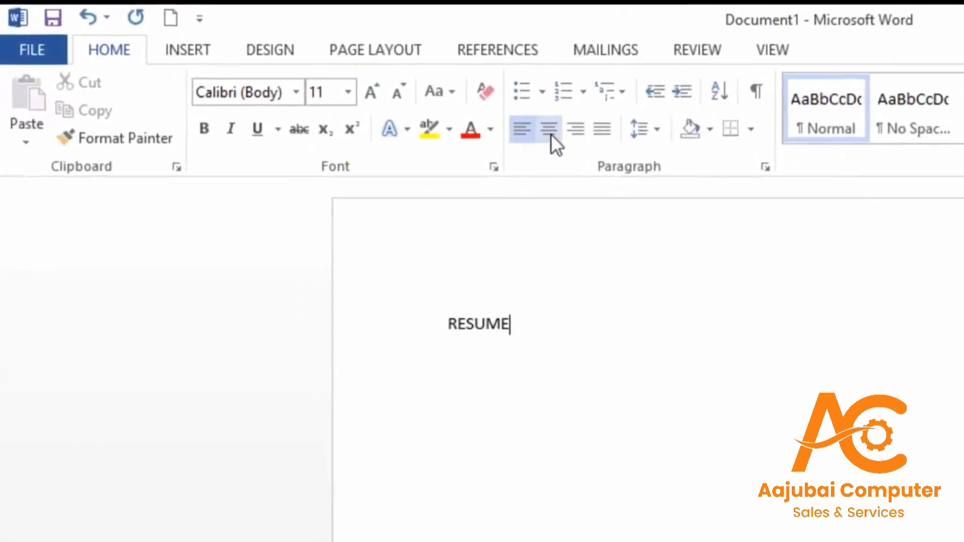
click(549, 132)
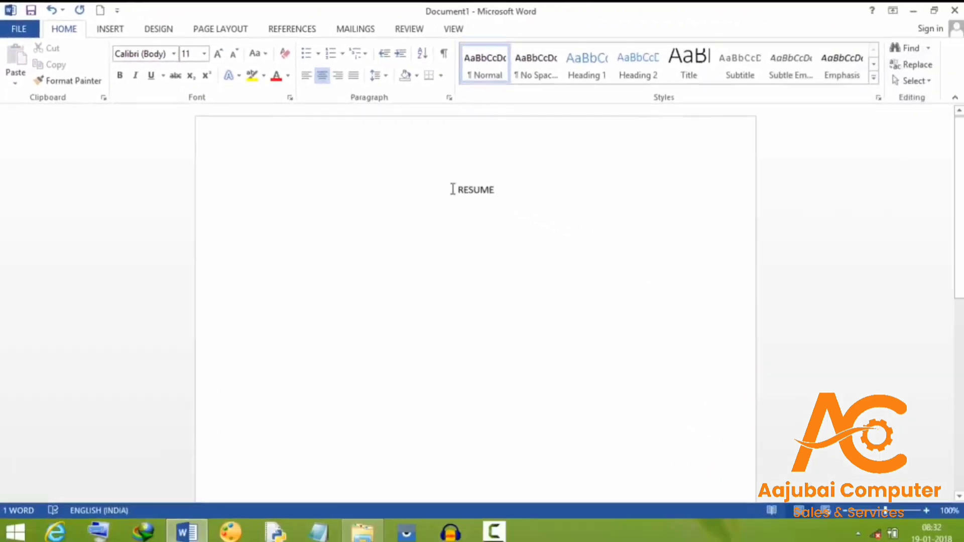
drag(453, 189, 496, 199)
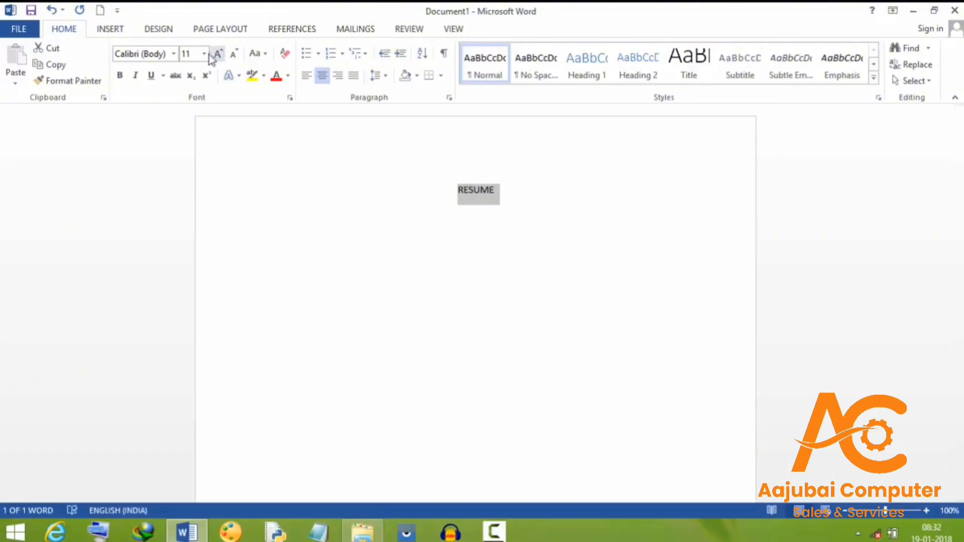
click(203, 53)
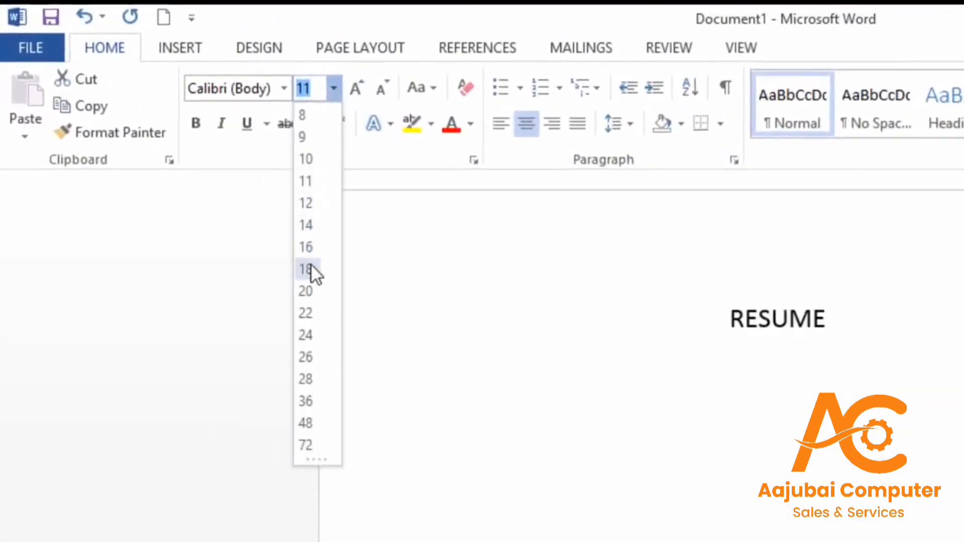
click(314, 402)
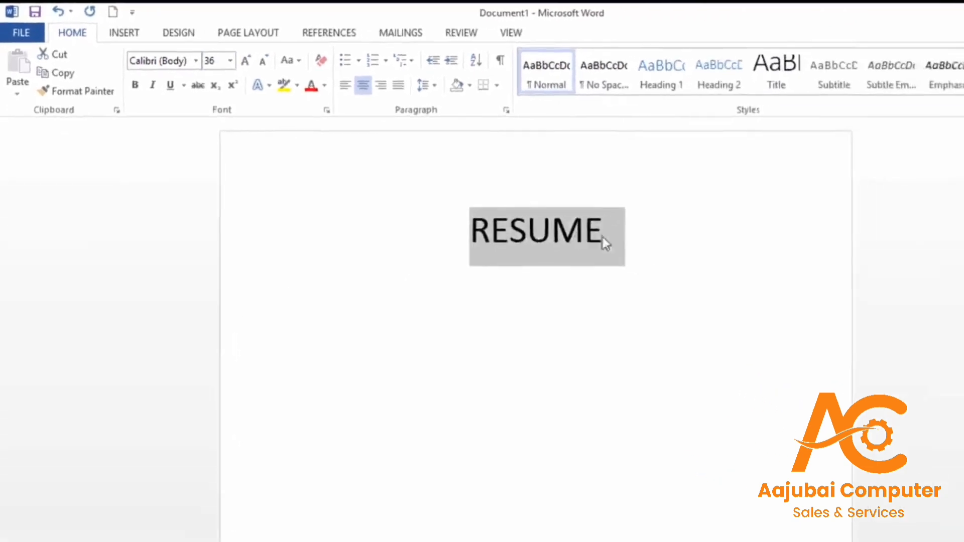
click(642, 237)
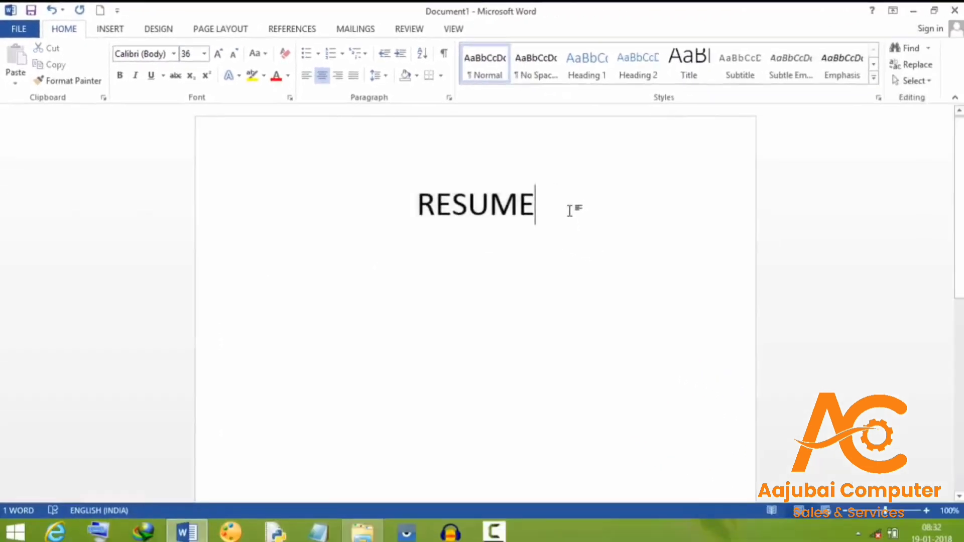
Start a left-aligned 12 pt line below the title reading Personal Details
key(Return)
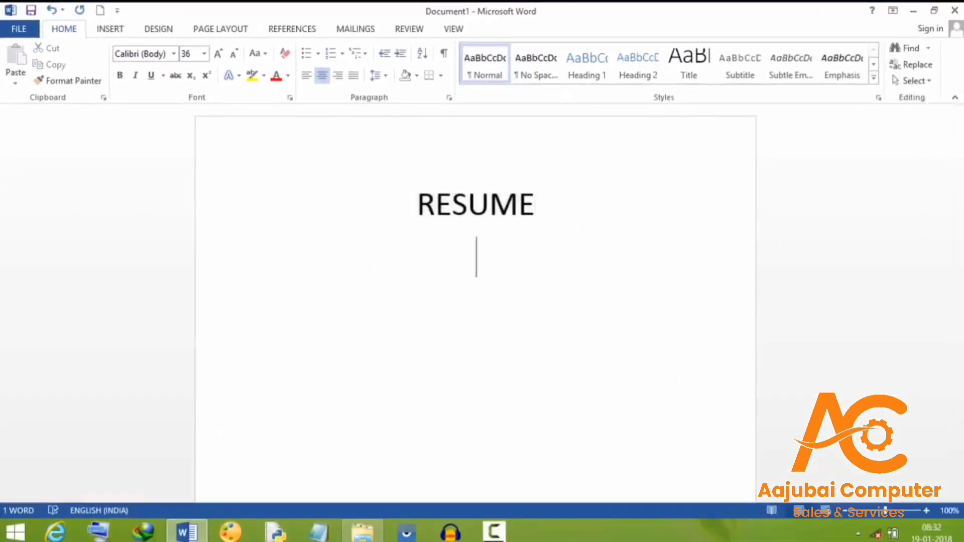
click(204, 54)
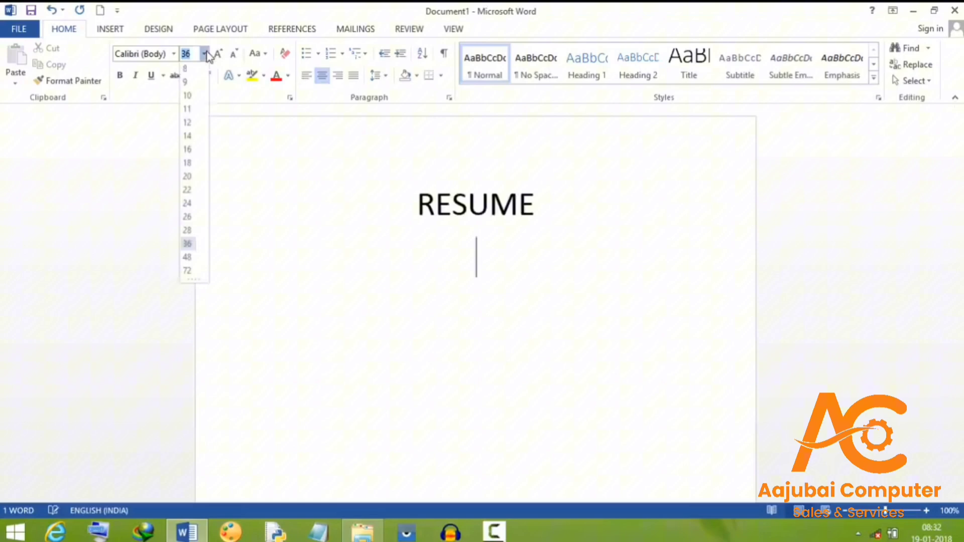
click(189, 125)
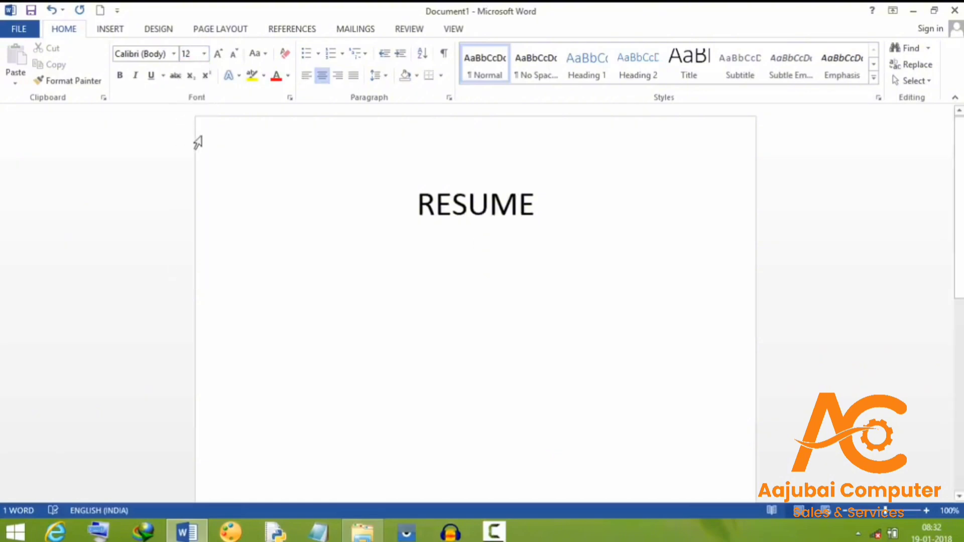
key(ctrl+l)
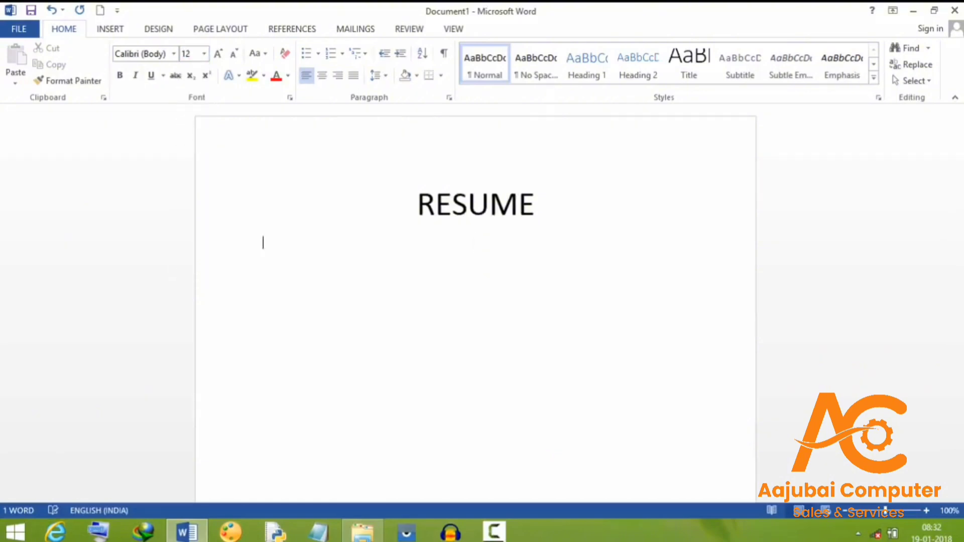
text(Personal Details)
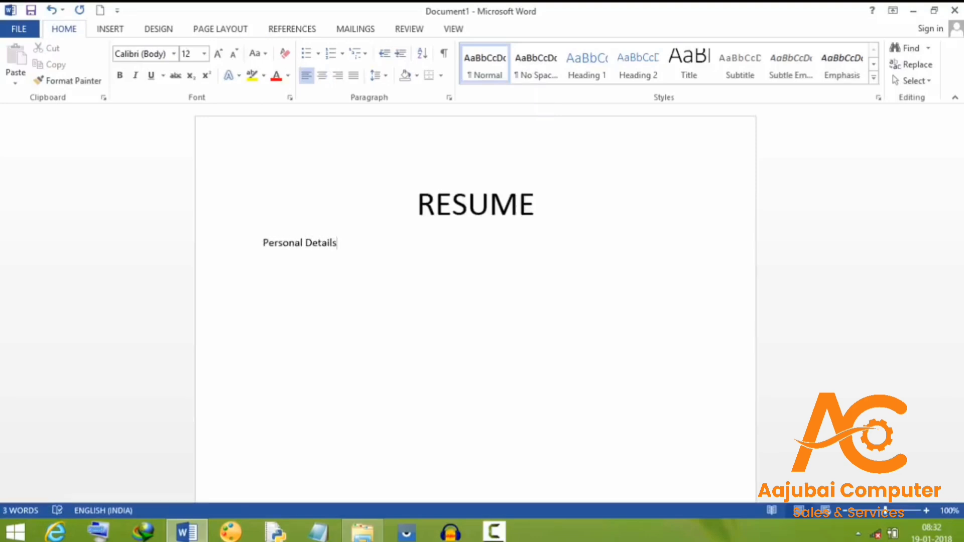
Make the Personal Details heading 16 pt bold and start a new line below it
drag(264, 243, 335, 246)
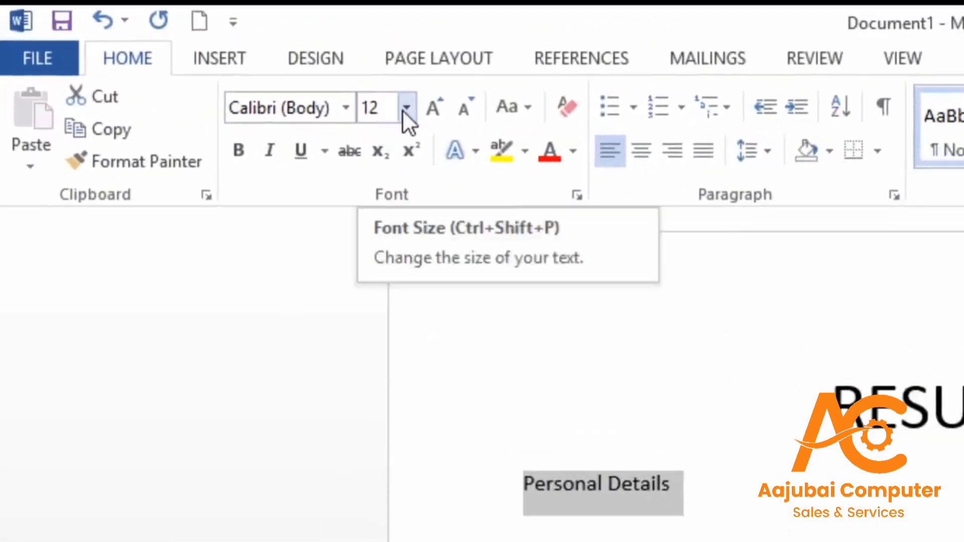
click(404, 109)
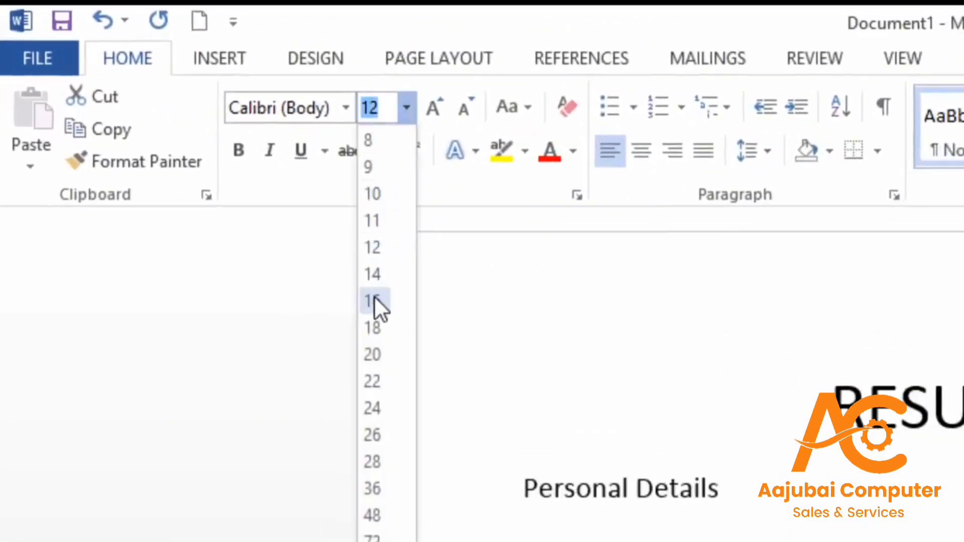
click(374, 300)
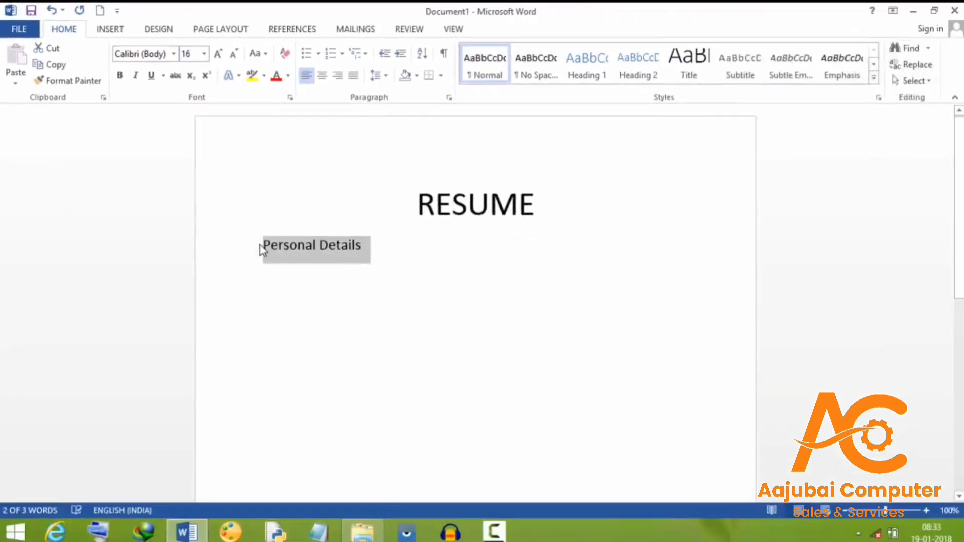
drag(262, 250, 355, 253)
right_click(321, 244)
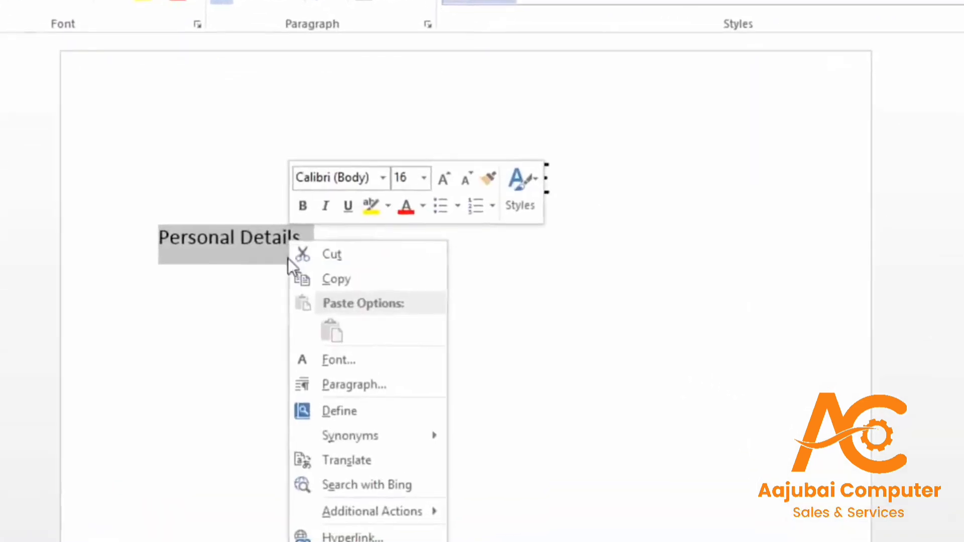
click(303, 211)
click(304, 211)
click(321, 256)
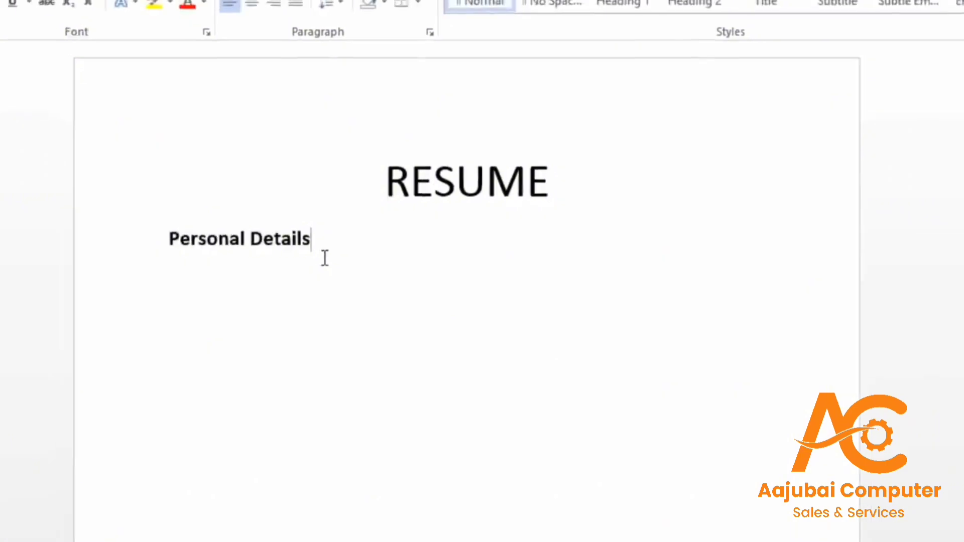
key(Return)
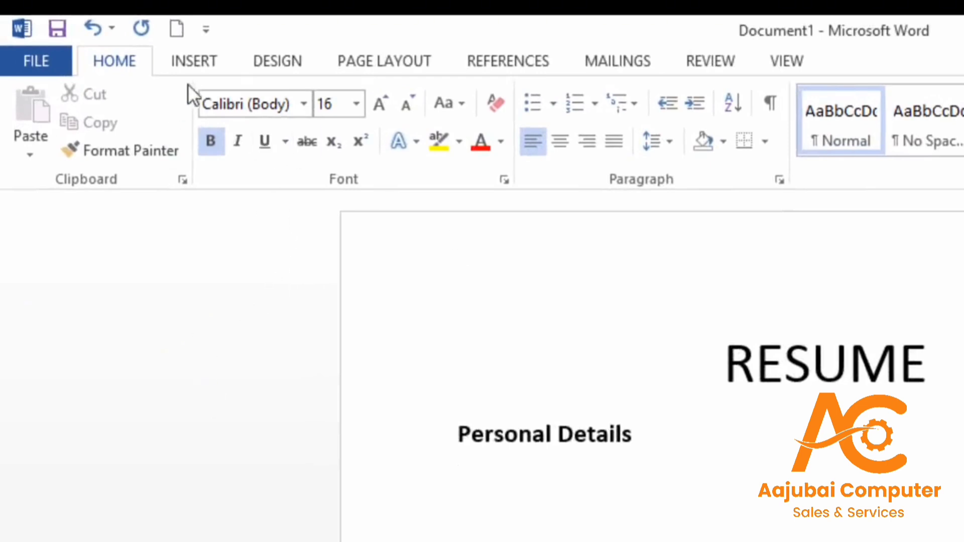
Insert a 3-column, 5-row table below Personal Details
click(194, 63)
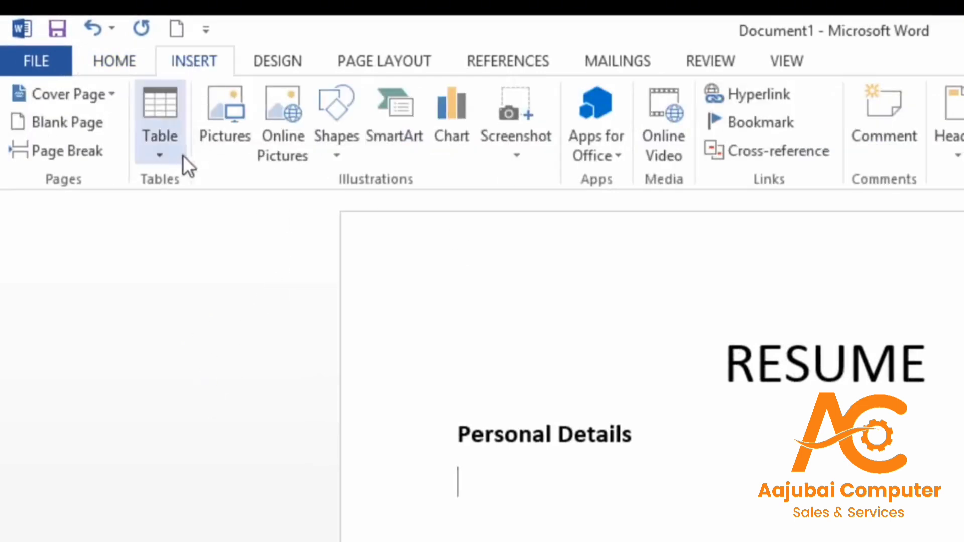
click(160, 155)
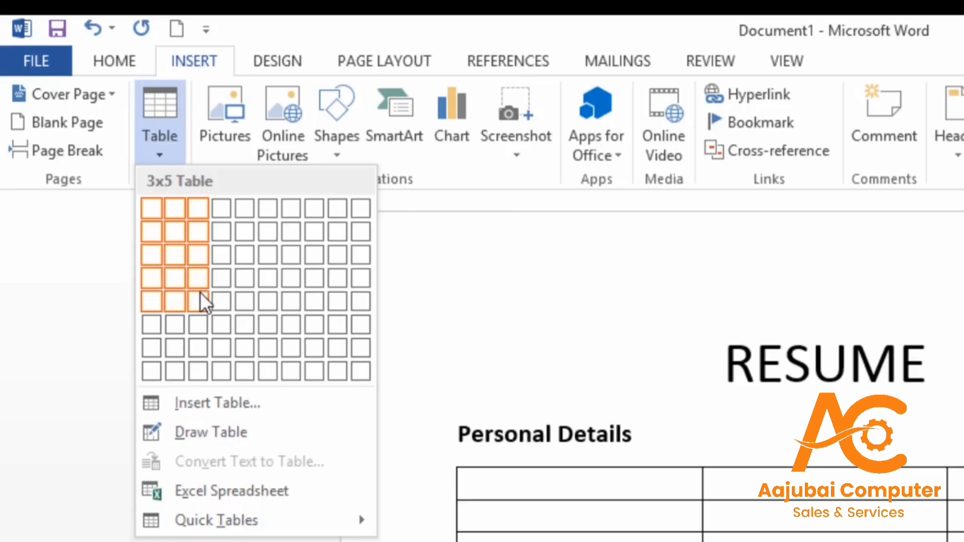
click(200, 292)
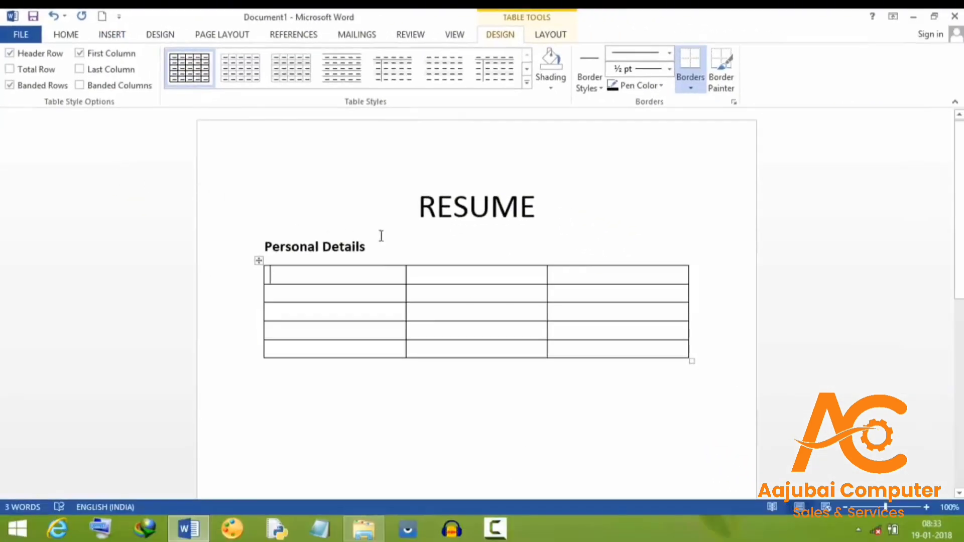
Merge the table's third column into one cell and place the cursor inside it
click(563, 276)
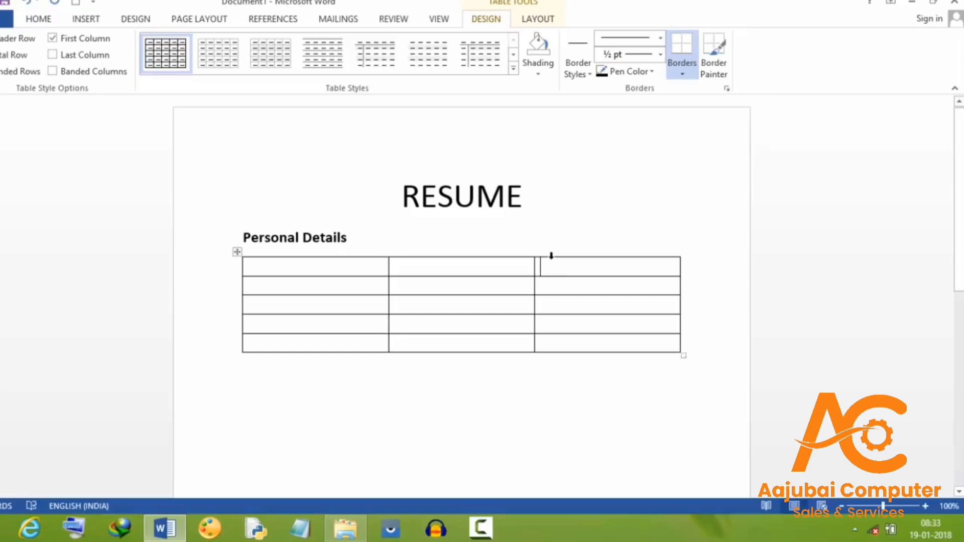
click(552, 256)
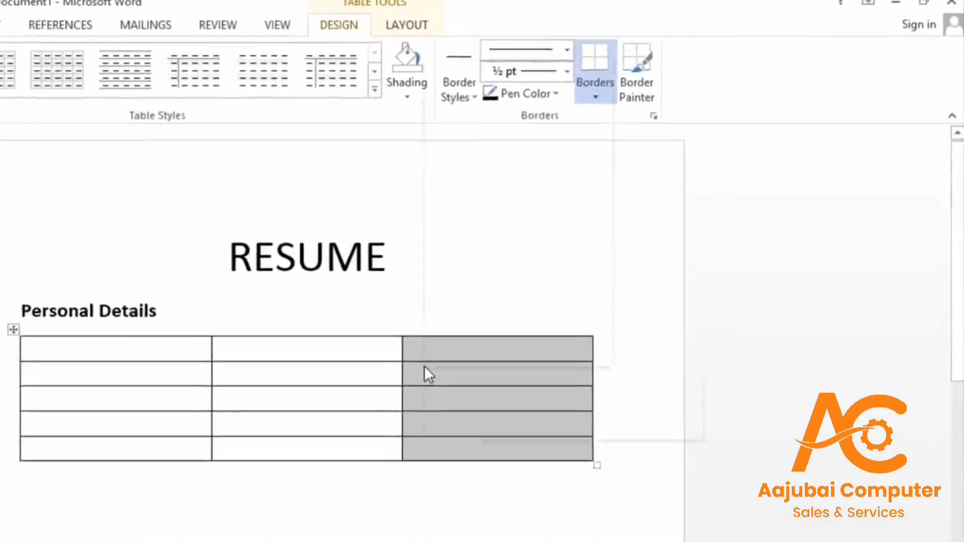
right_click(552, 280)
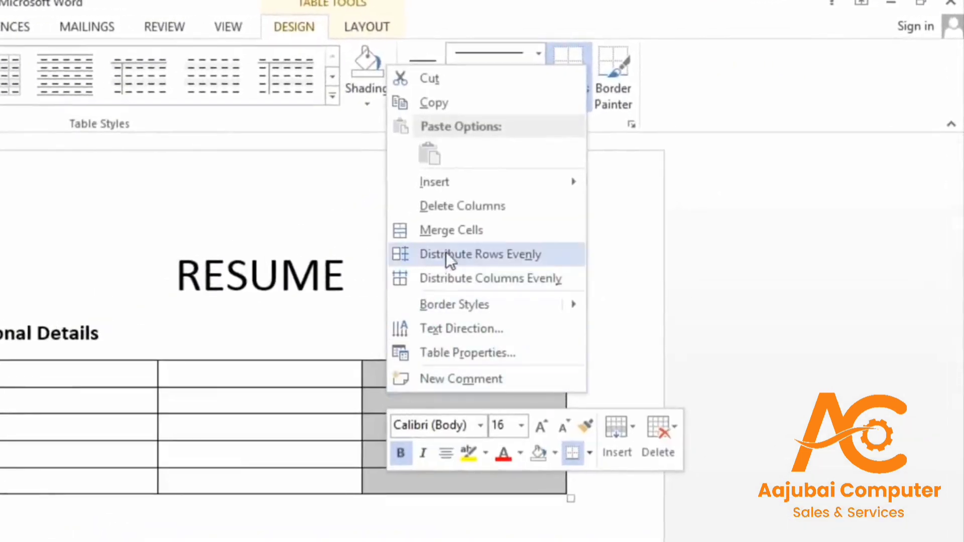
click(451, 236)
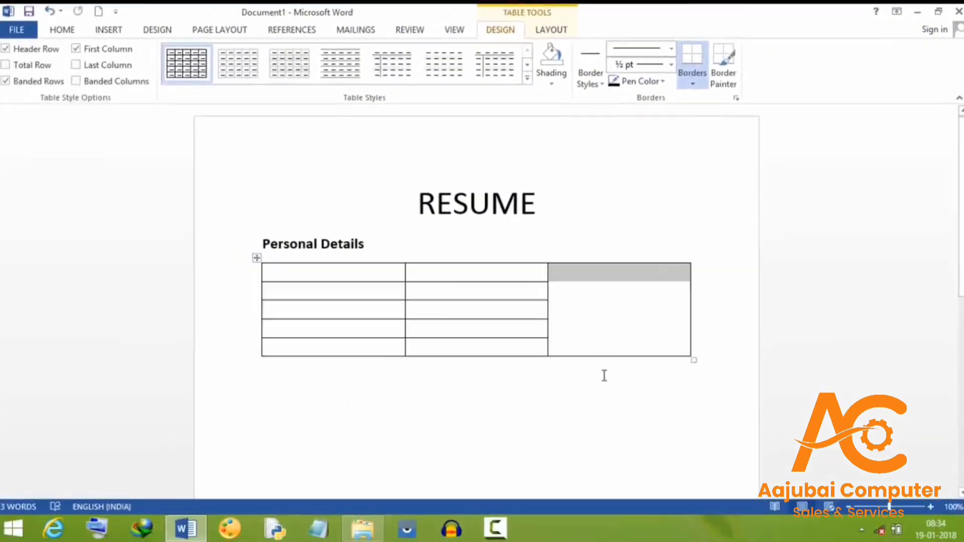
click(602, 372)
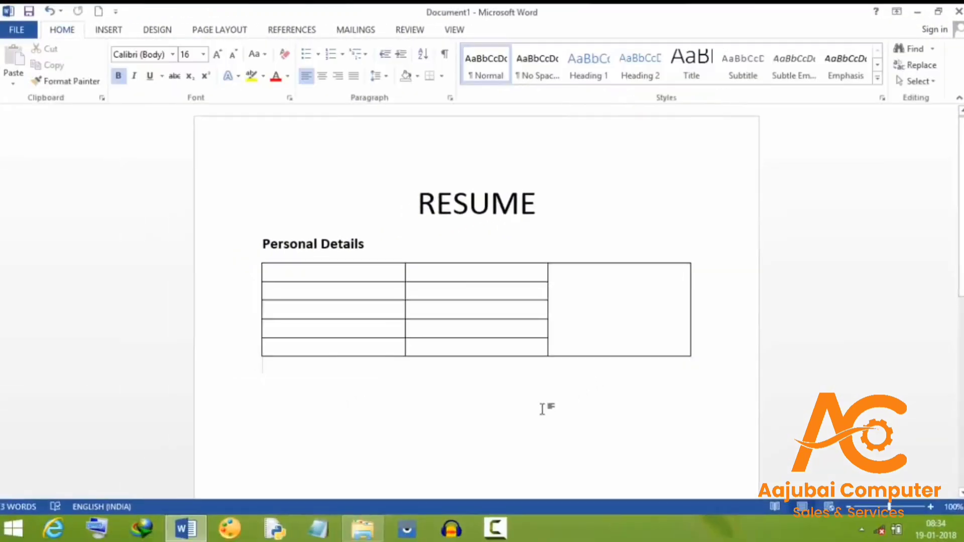
click(577, 326)
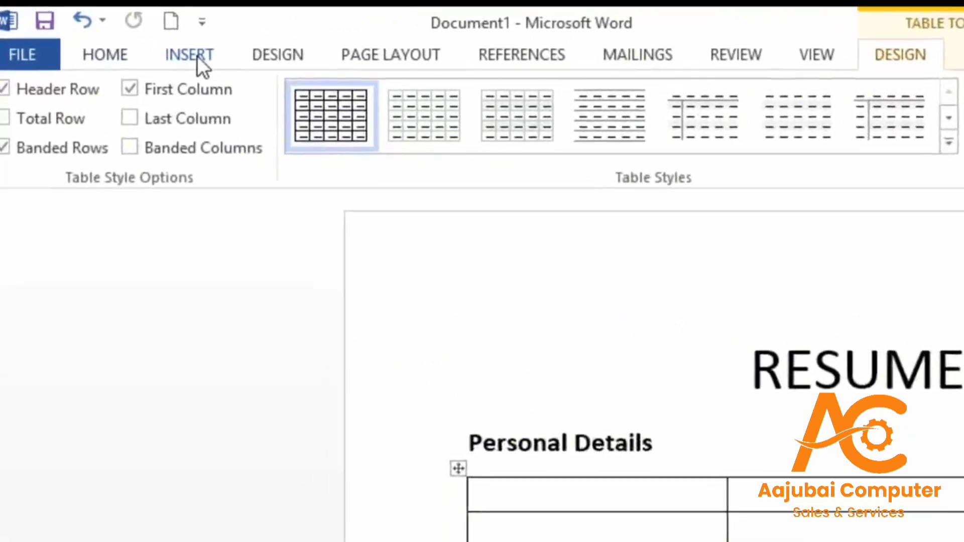
Insert the ecn picture from the Pictures folder into the merged cell
click(198, 56)
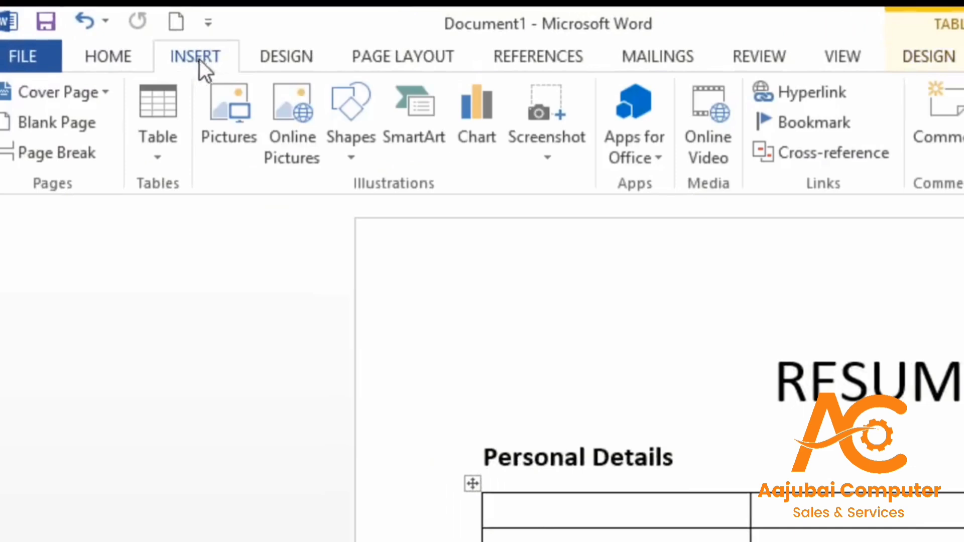
click(227, 148)
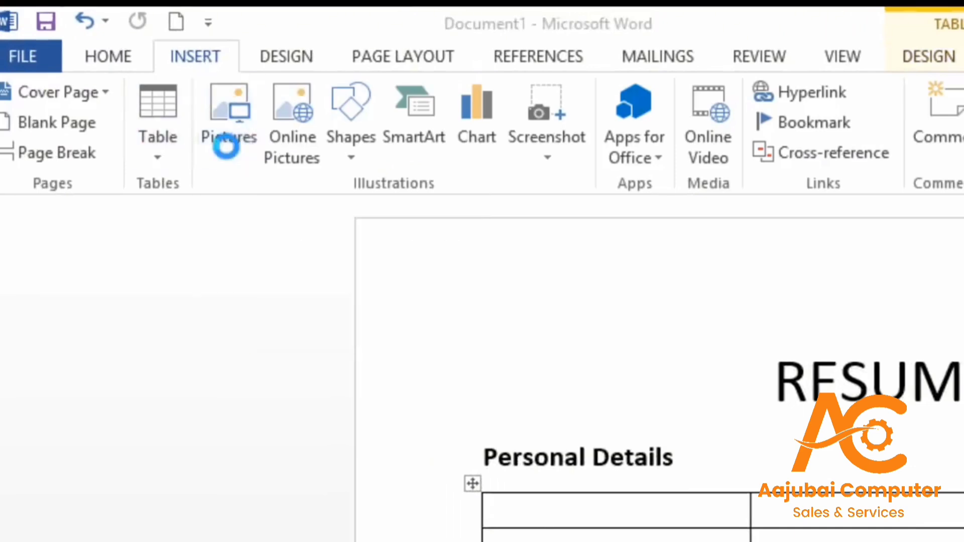
click(65, 482)
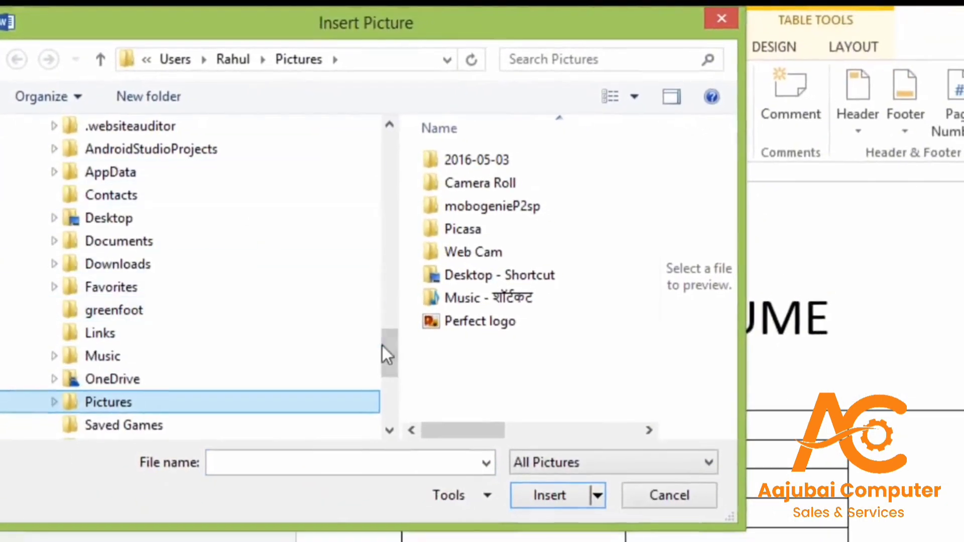
drag(384, 348, 398, 170)
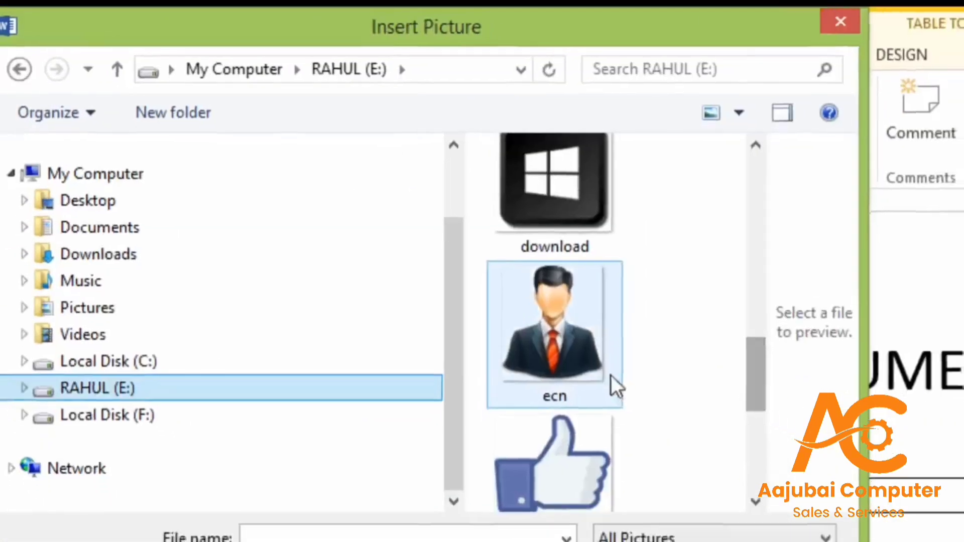
click(611, 376)
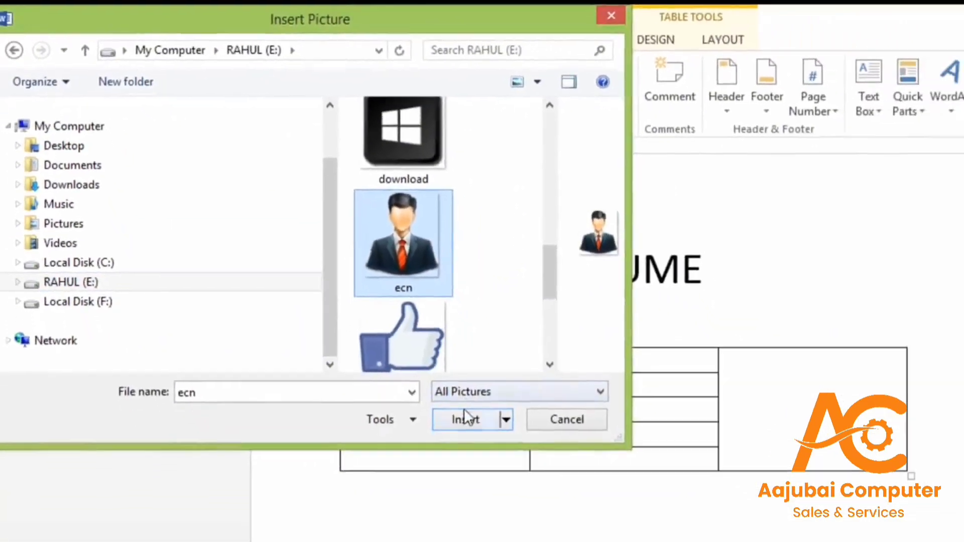
click(466, 418)
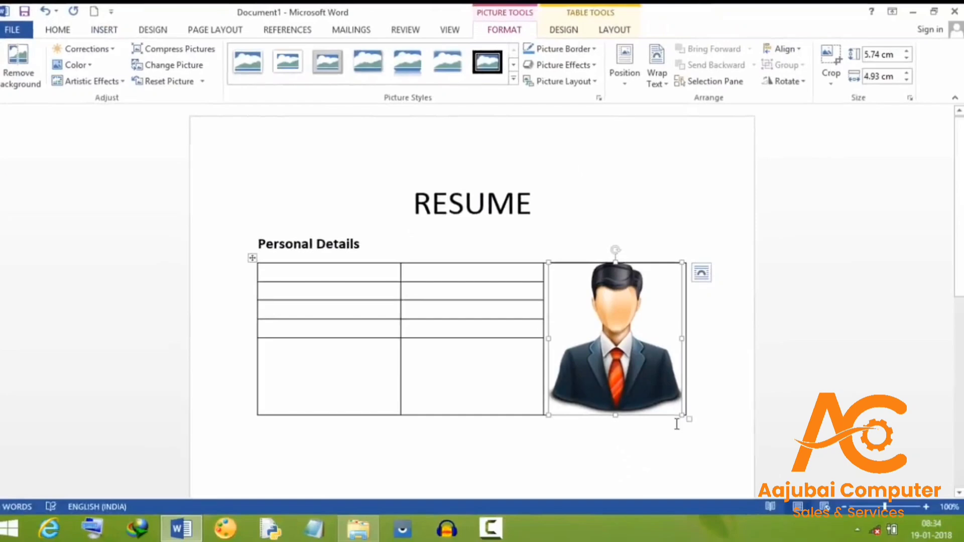
Enlarge the picture to fill the cell and make two table rows taller
drag(683, 413, 664, 386)
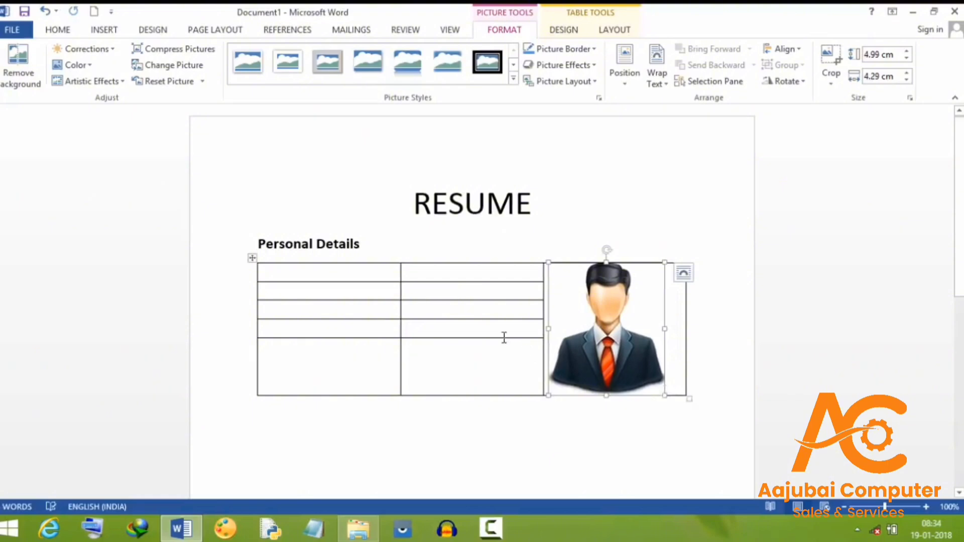
drag(505, 338, 503, 363)
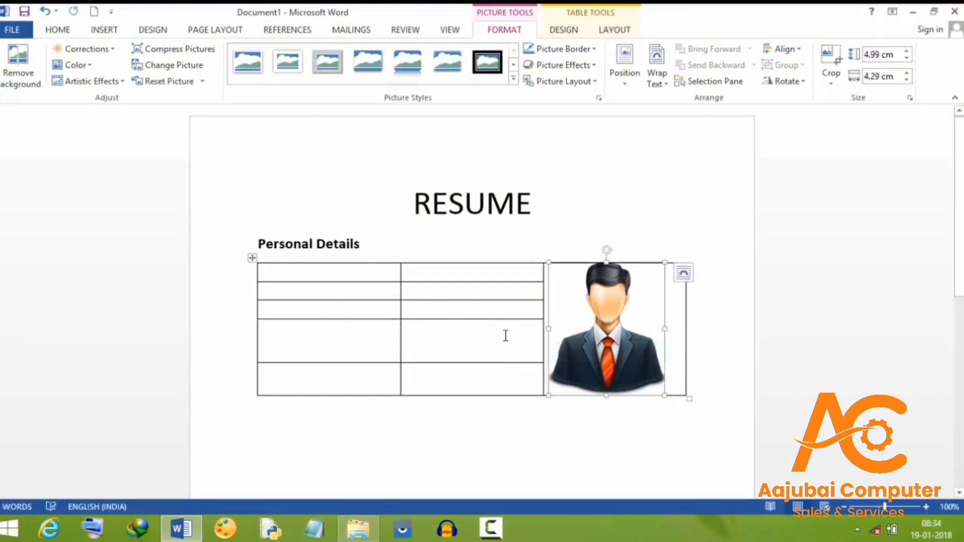
drag(506, 319, 505, 330)
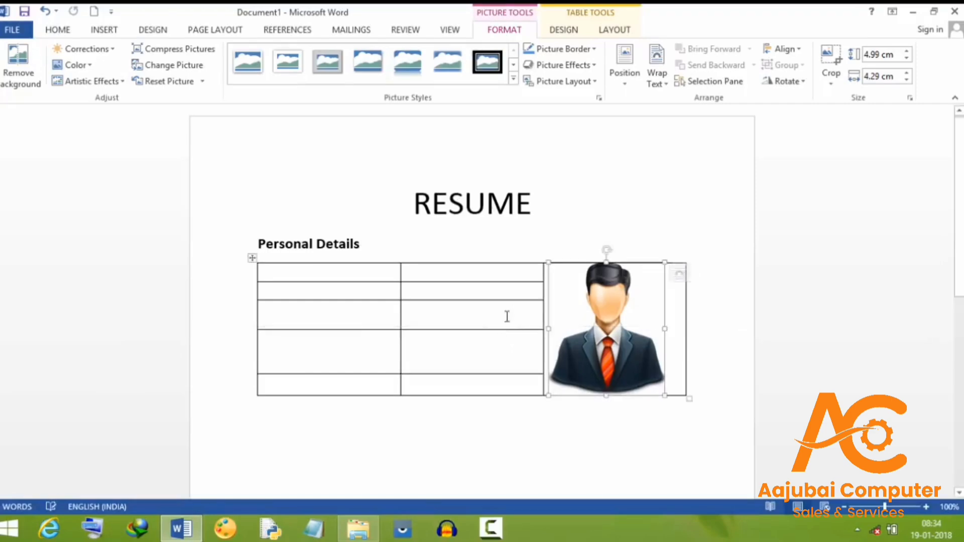
Type the first-column labels Name, Address, Email id, Mobile number :- and Martial status
click(335, 281)
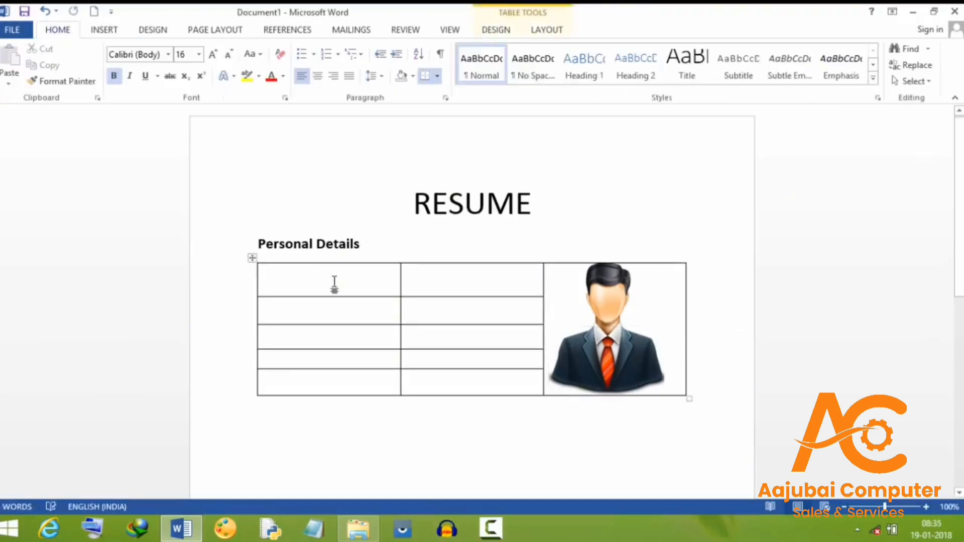
text(Name)
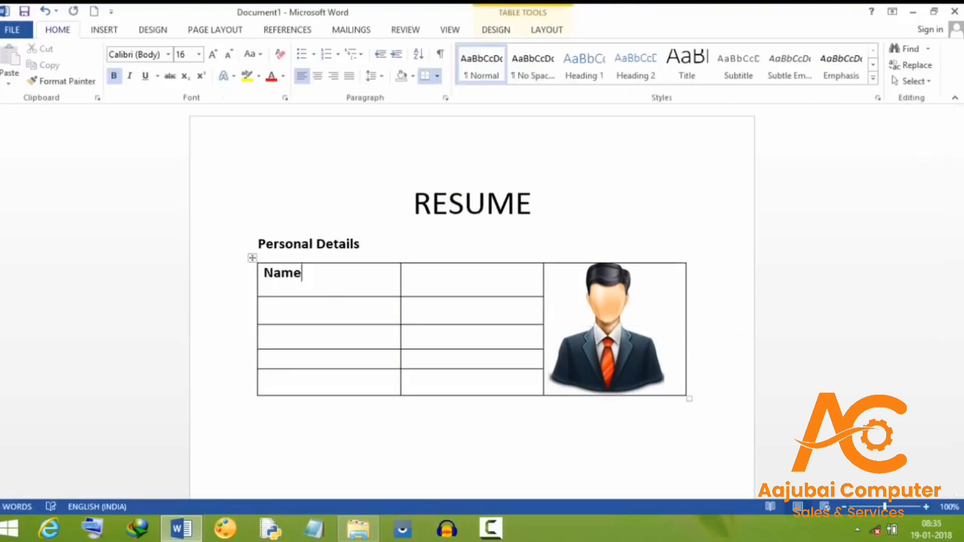
click(274, 306)
text(Address)
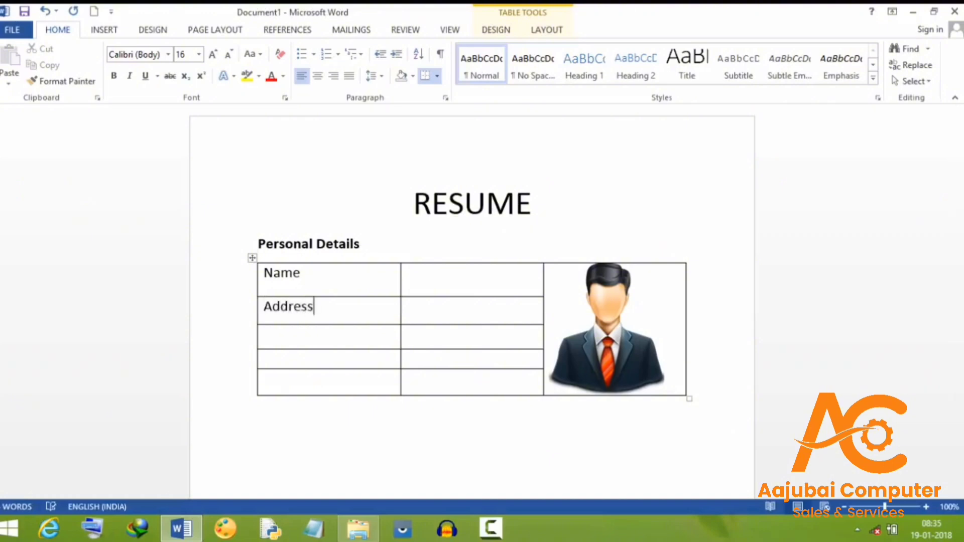
click(287, 341)
text(Email id:-)
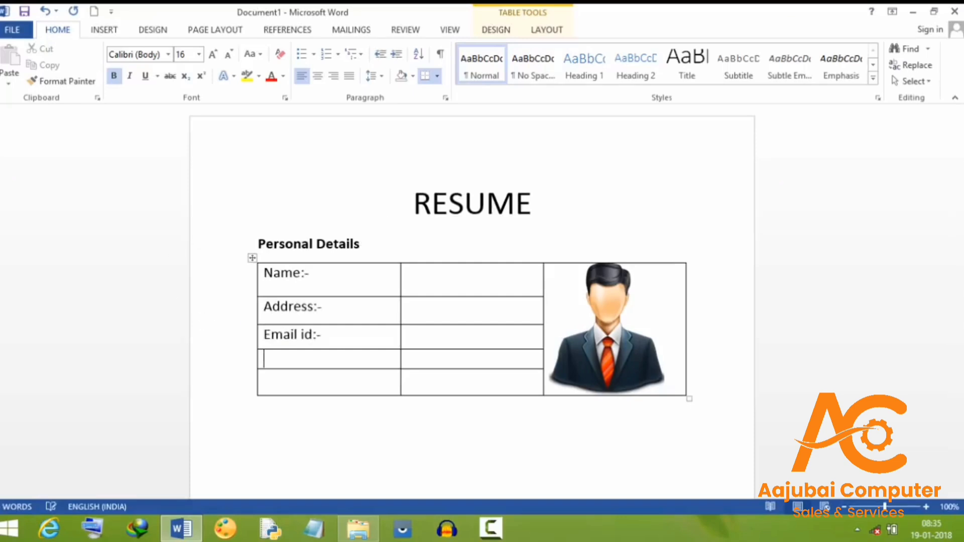
text(Mobile)
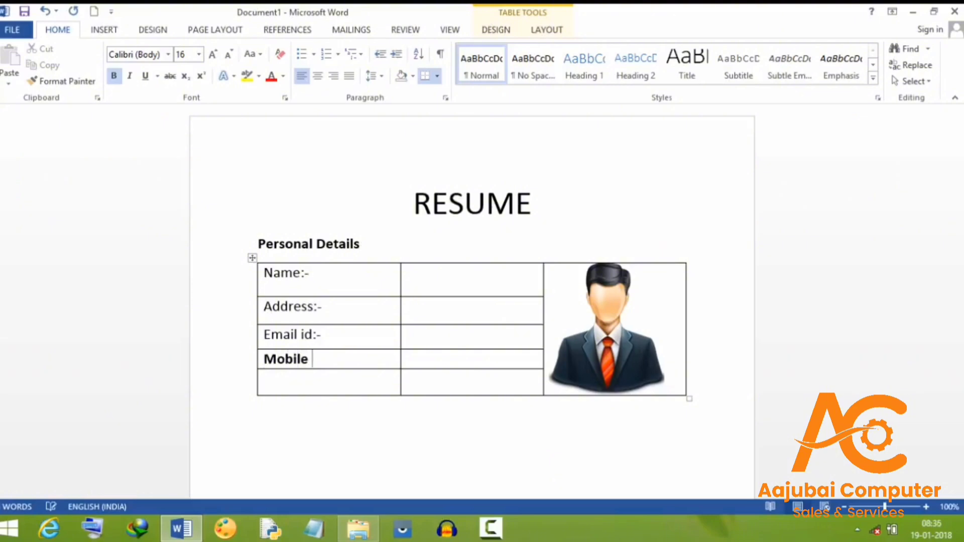
text( number :-)
click(291, 381)
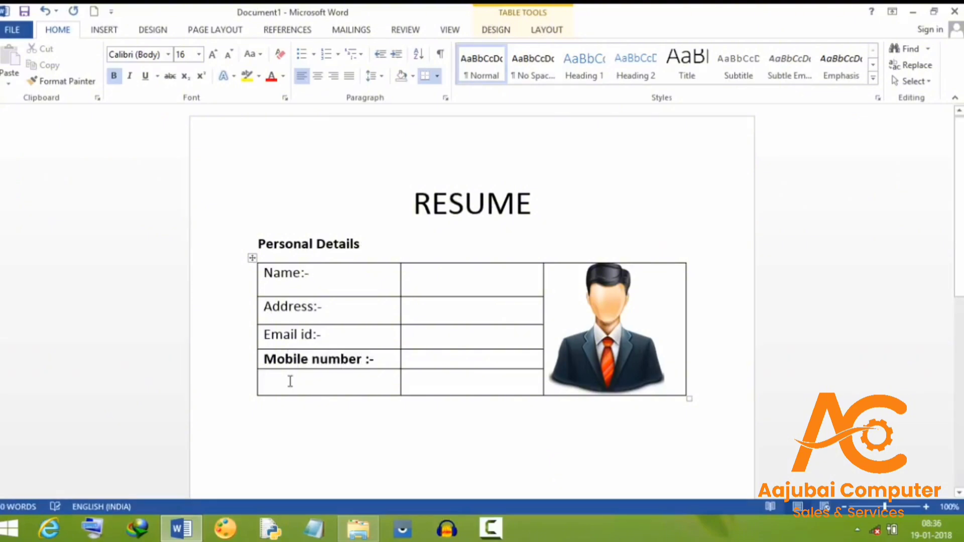
text(Ma)
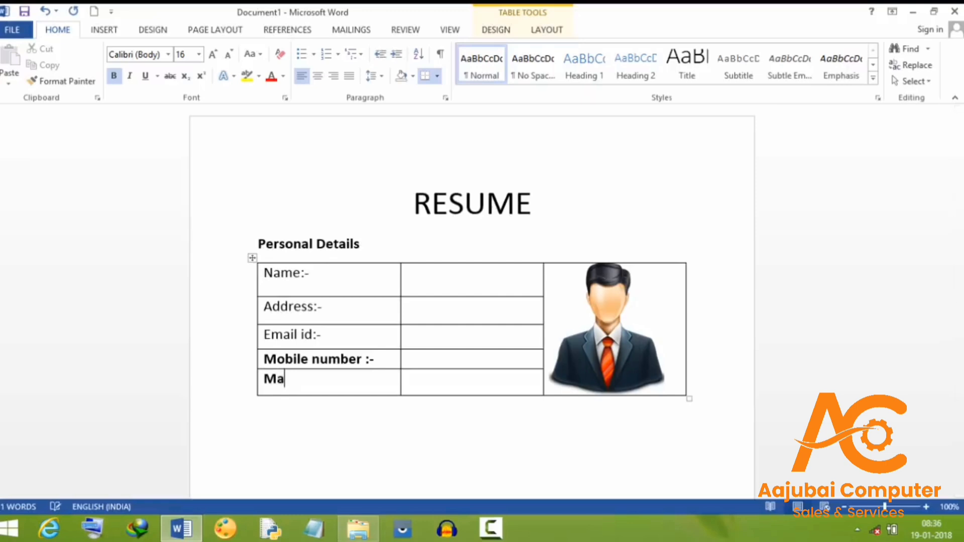
text(rtial status)
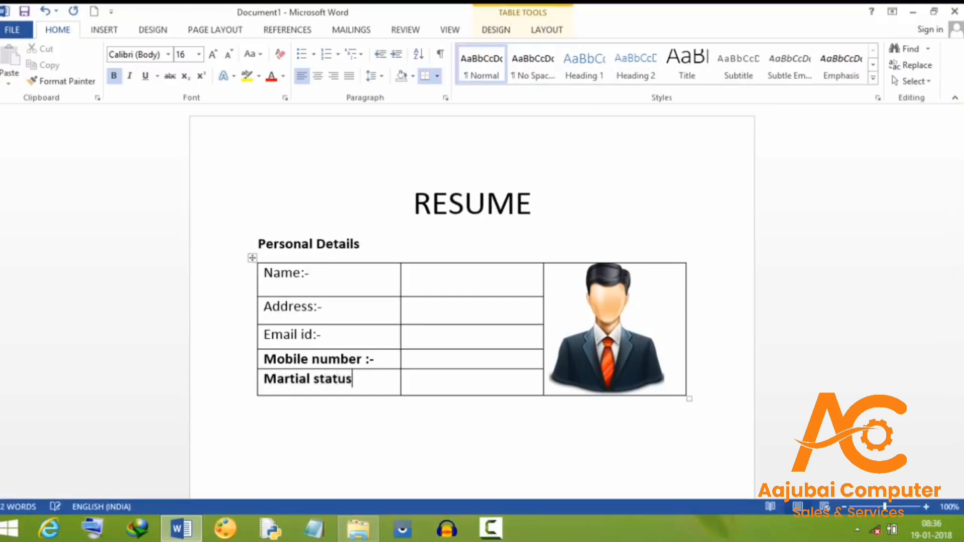
Bold the Name, Address, Email id and Martial status labels in the first column
drag(263, 273, 302, 277)
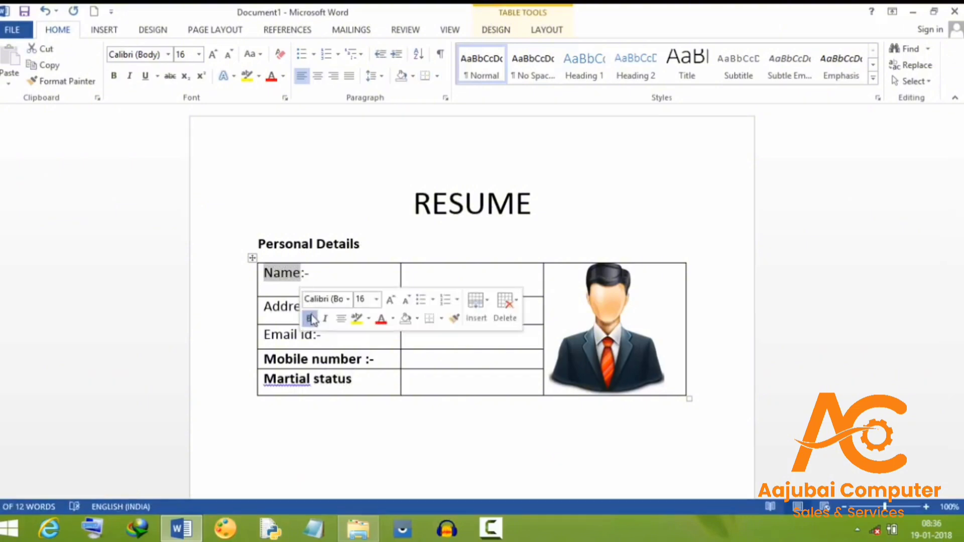
click(310, 318)
click(269, 305)
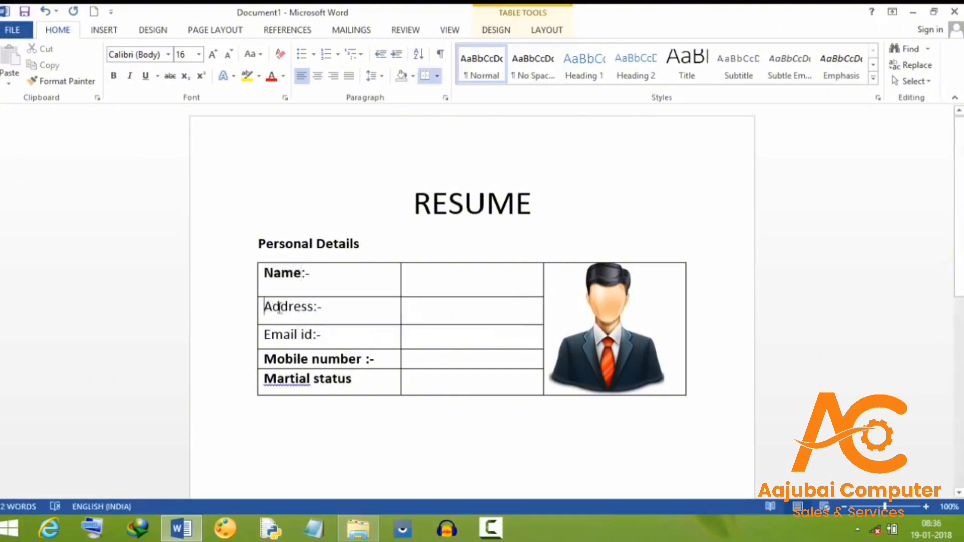
drag(264, 306, 318, 312)
right_click(321, 313)
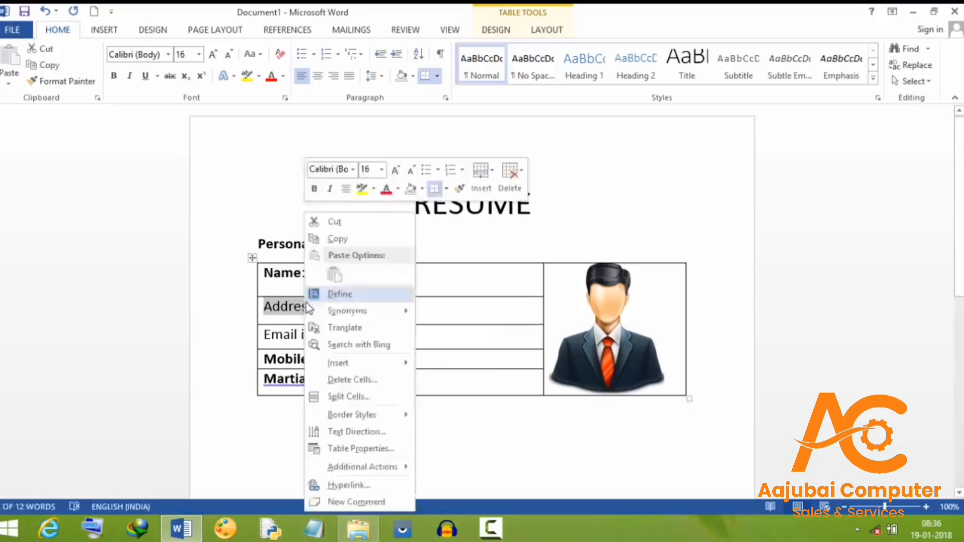
click(316, 190)
drag(310, 272, 370, 308)
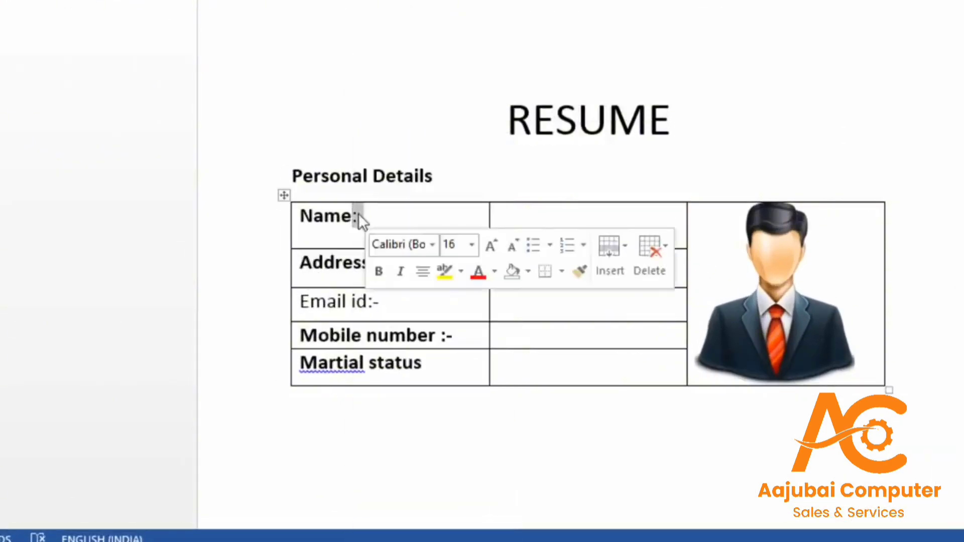
click(396, 277)
click(381, 409)
drag(300, 362, 357, 362)
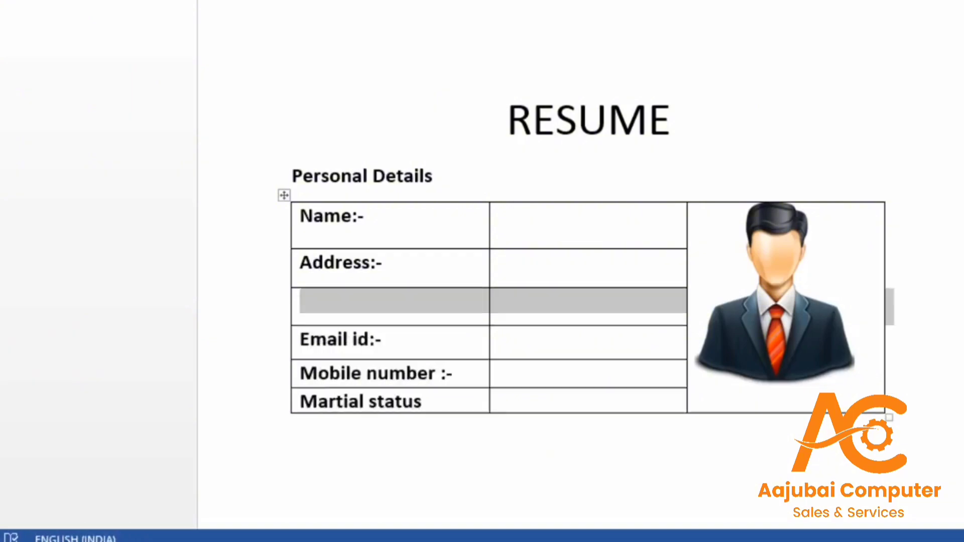
click(552, 222)
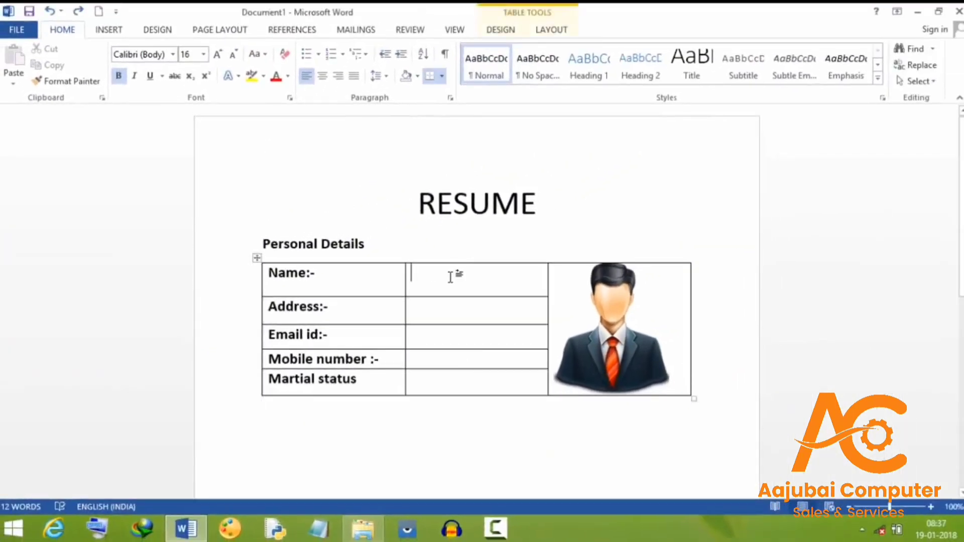
Enter the person's full name in the Name value cell
text(Rahu)
key(BackSpace)
key(BackSpace)
key(BackSpace)
key(BackSpace)
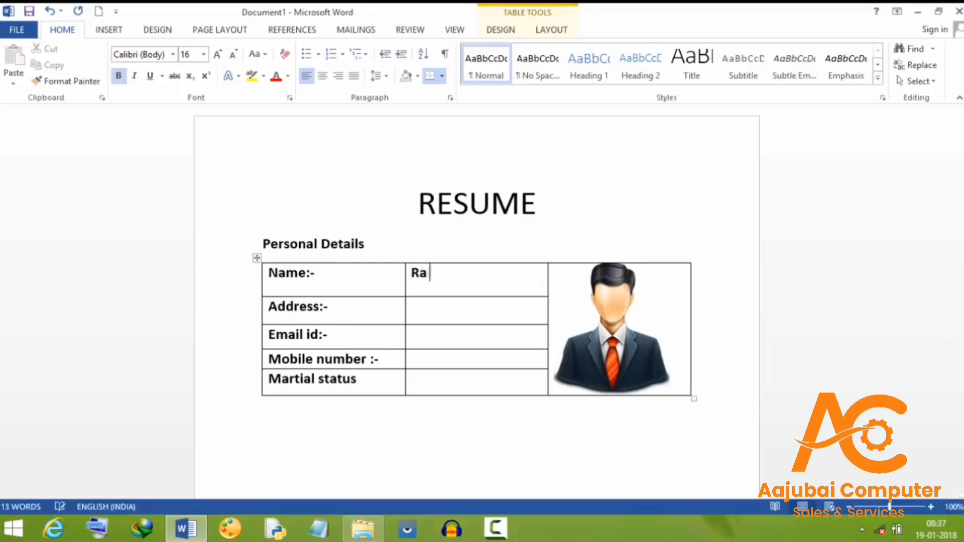
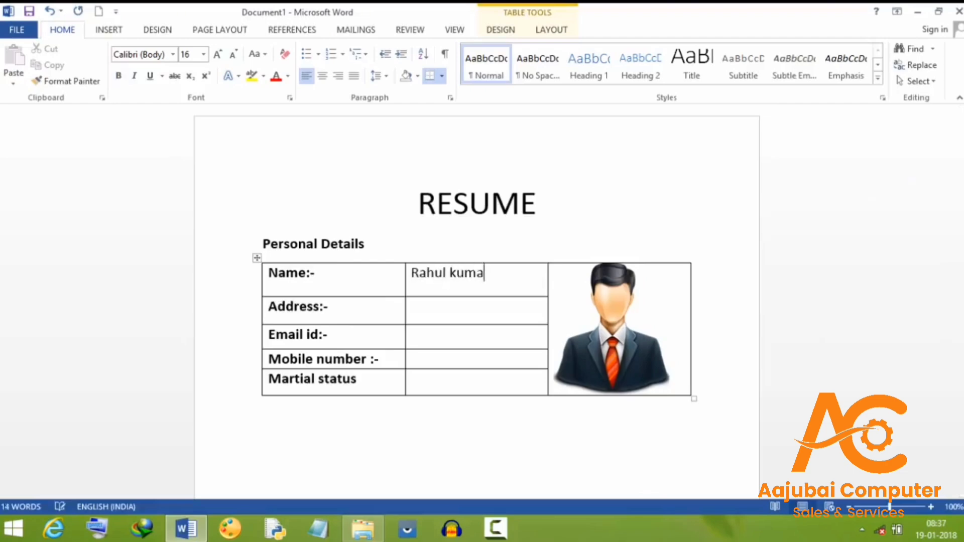
Type the person's postal address on two lines in the Address value cell
click(458, 304)
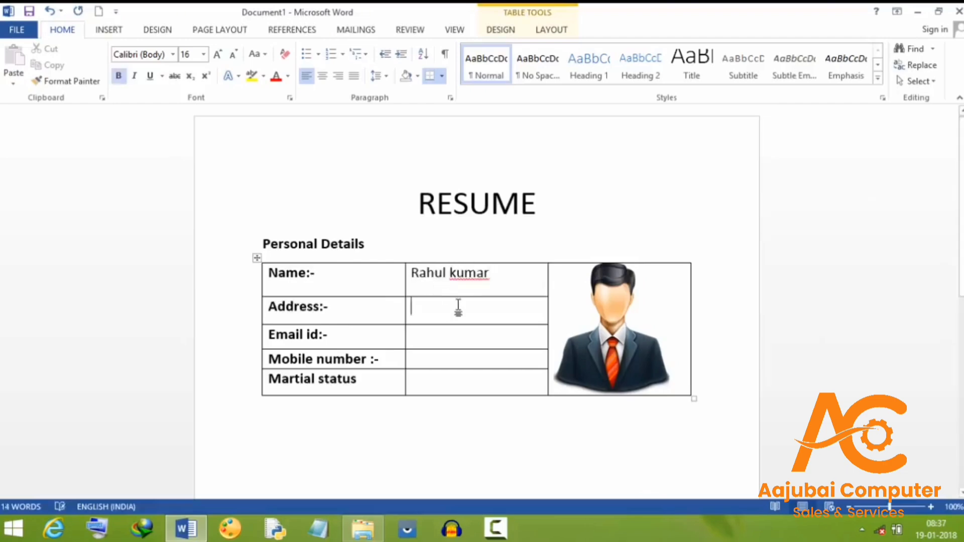
right_click(455, 319)
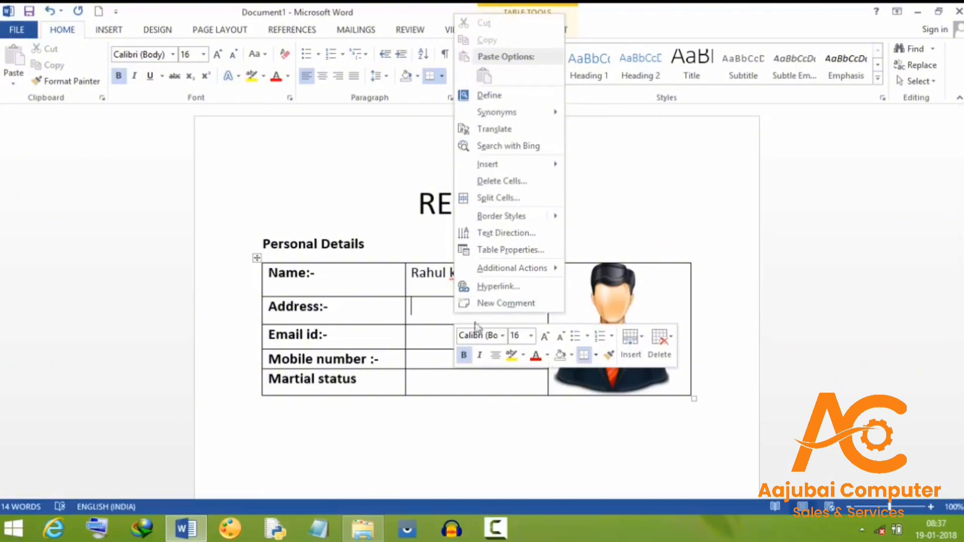
click(453, 319)
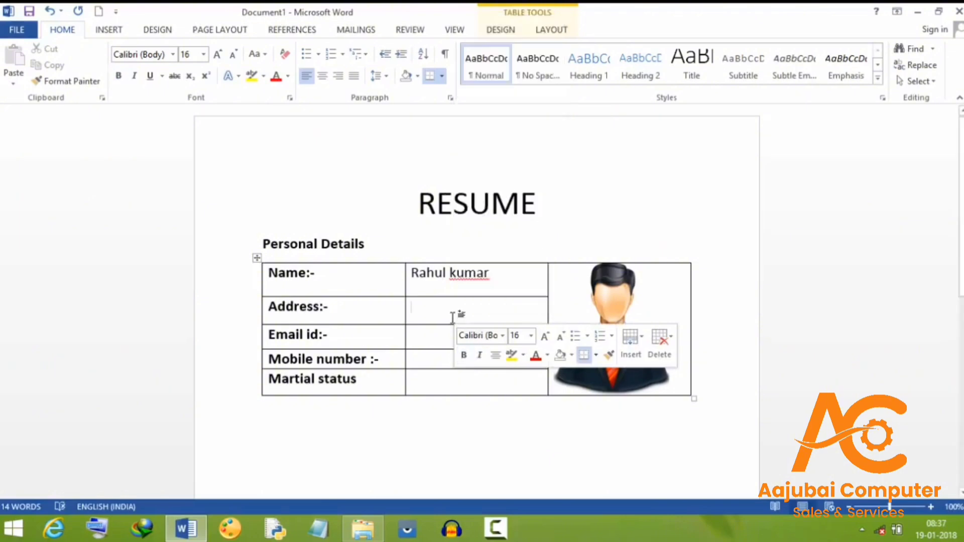
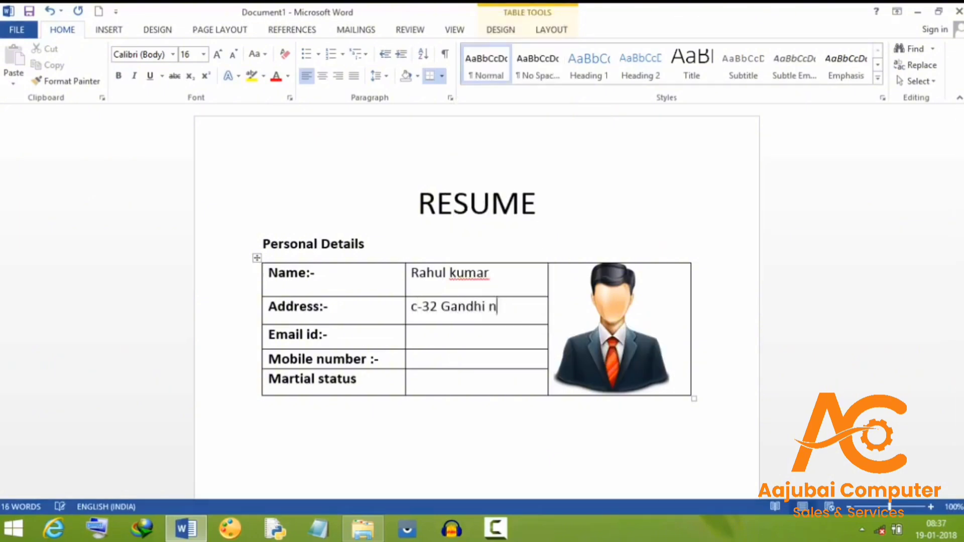
key(Return)
text(Delhi)
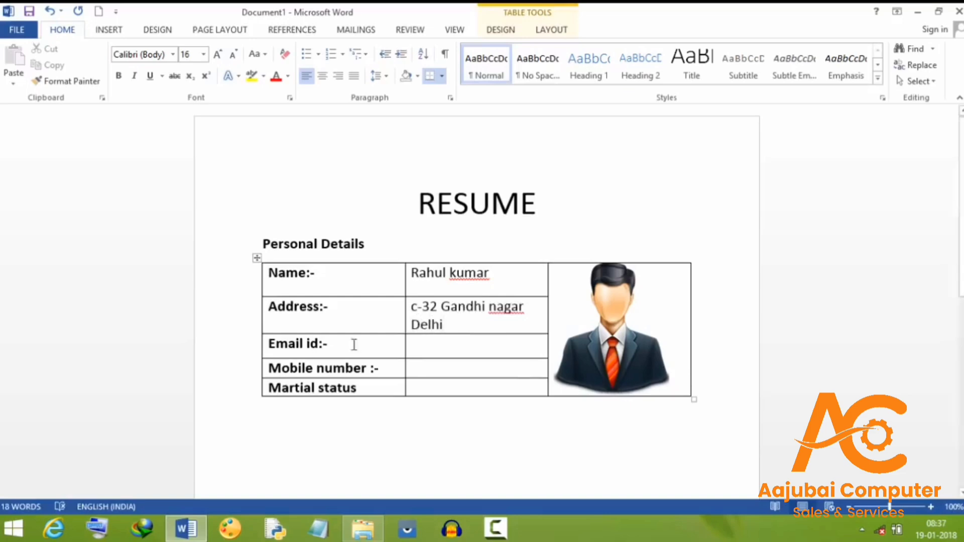
Begin the Email id value cell, removing a stray mistyped letter
click(415, 345)
text(q)
key(BackSpace)
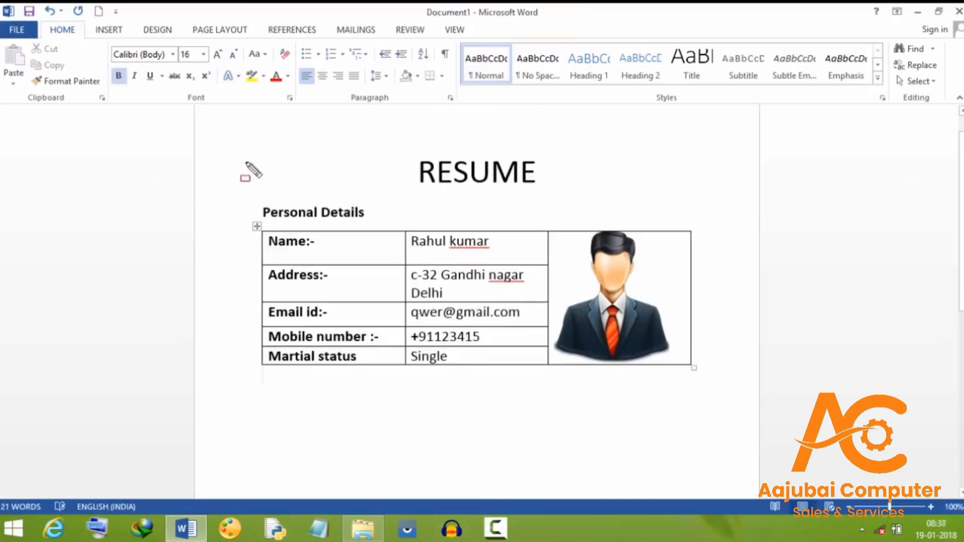
mouse_move(236, 149)
mouse_down()
mouse_move(361, 172)
mouse_move(664, 313)
mouse_move(719, 391)
mouse_up()
key(Escape)
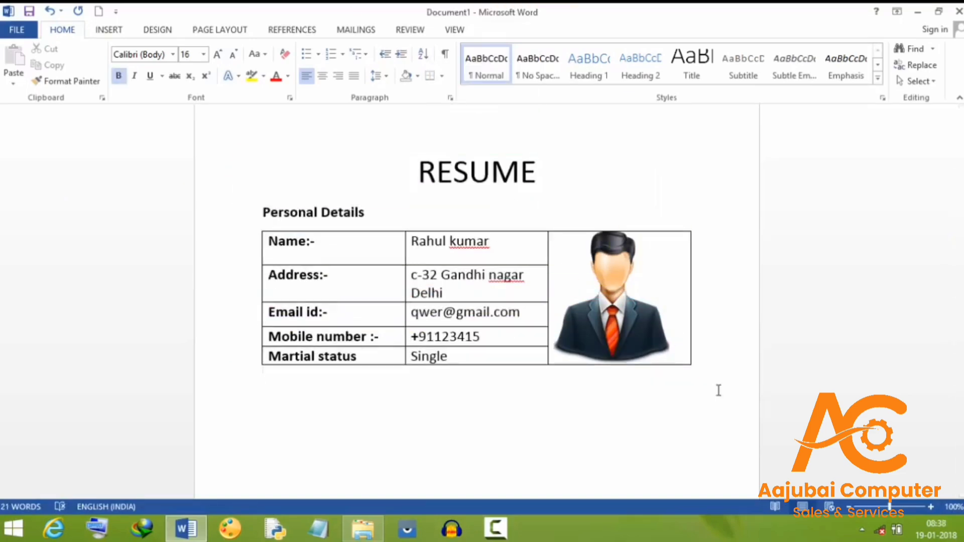
Add the heading 'Educational qualifications' below the personal details table
scroll(888, 305, down, 3)
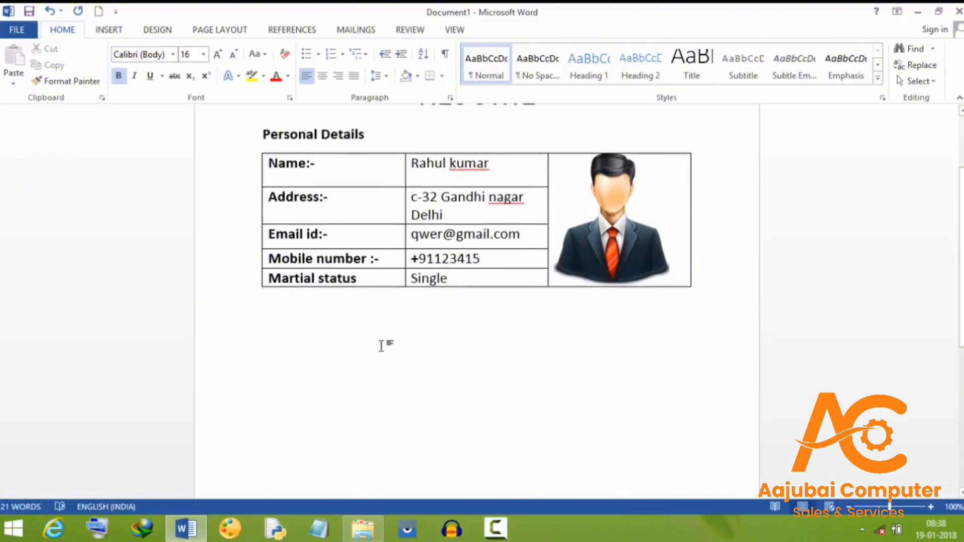
key(Return)
text(E)
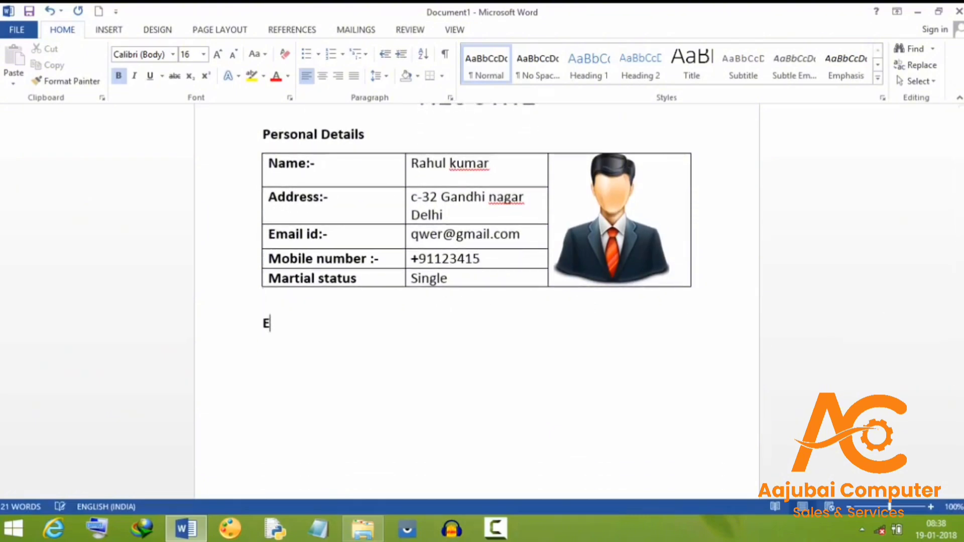
text(ducational qualifications)
key(Return)
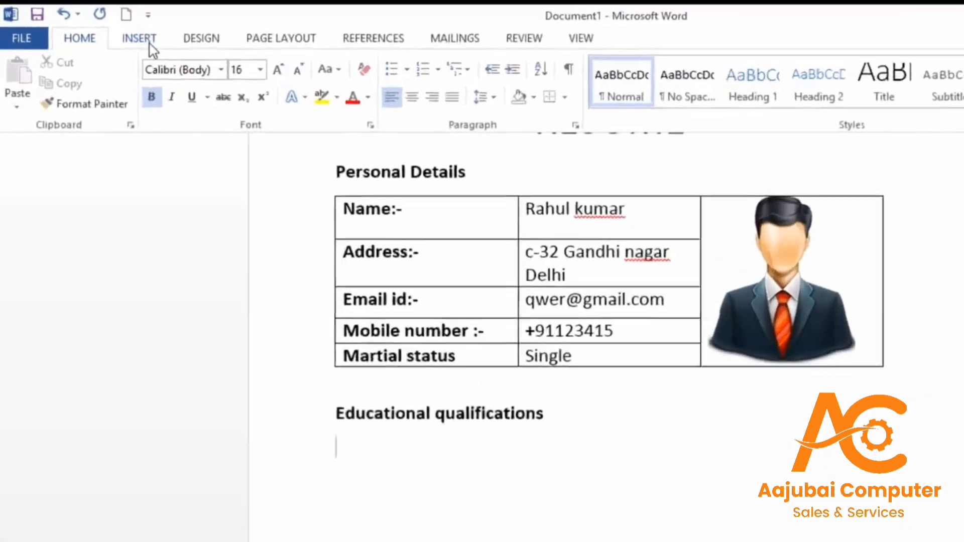
Insert a five-column, four-row table under the heading
click(111, 29)
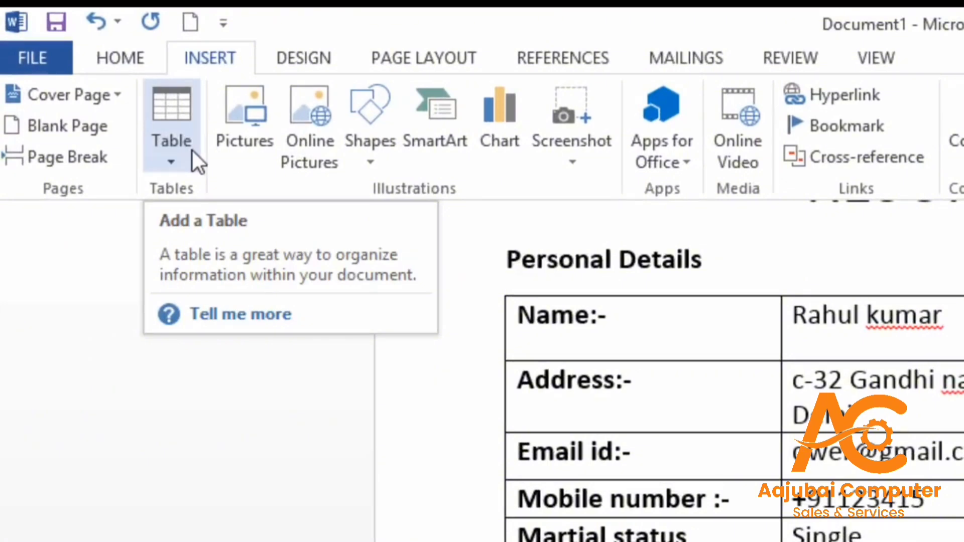
click(179, 151)
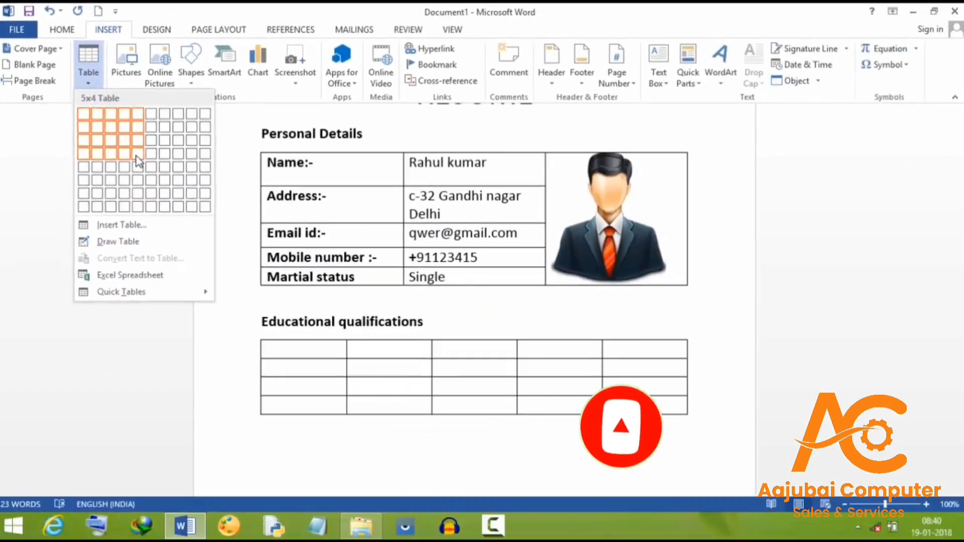
click(138, 161)
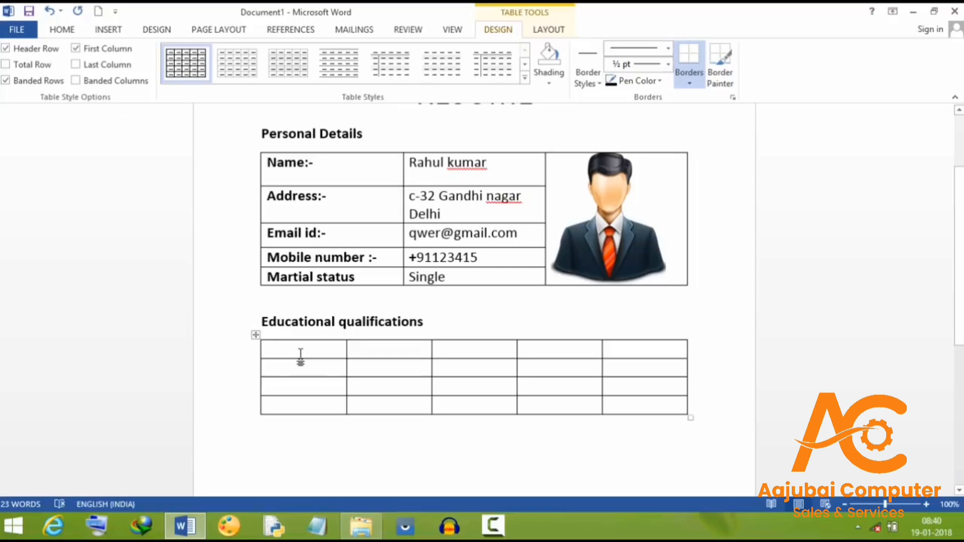
Fill the header row with Sr. No., Degree, Year, Board and Percentage
text(S)
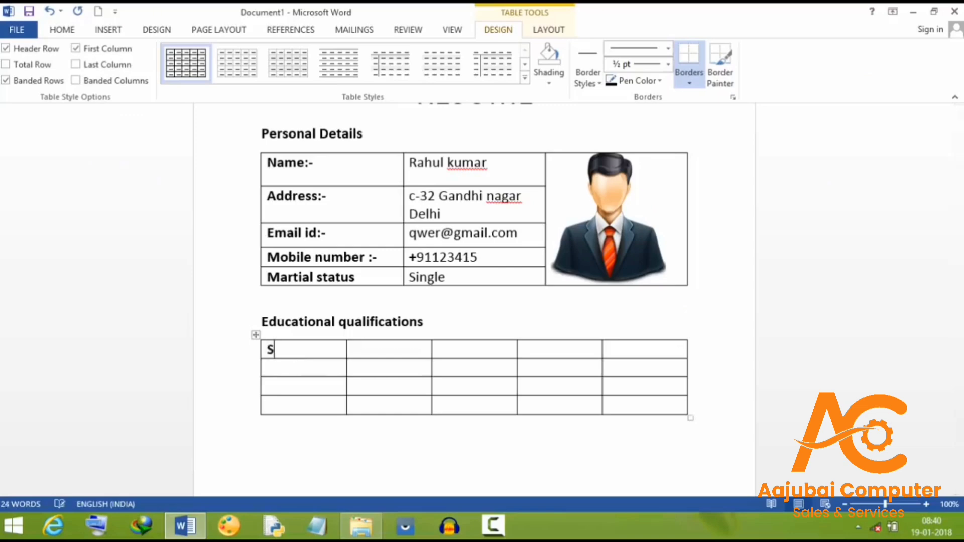
text(r. No. )
text(Degree)
click(471, 350)
text(ya)
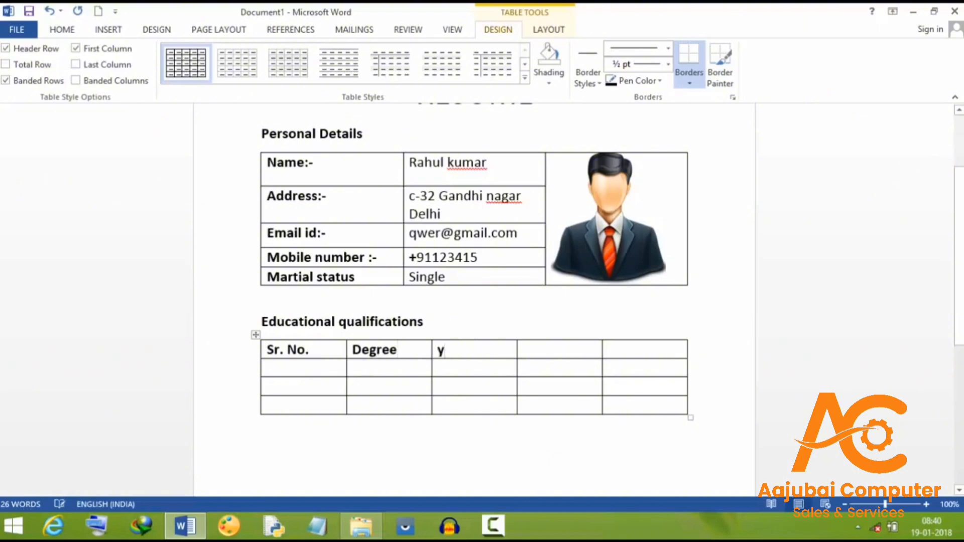
key(BackSpace)
key(BackSpace)
text(Year)
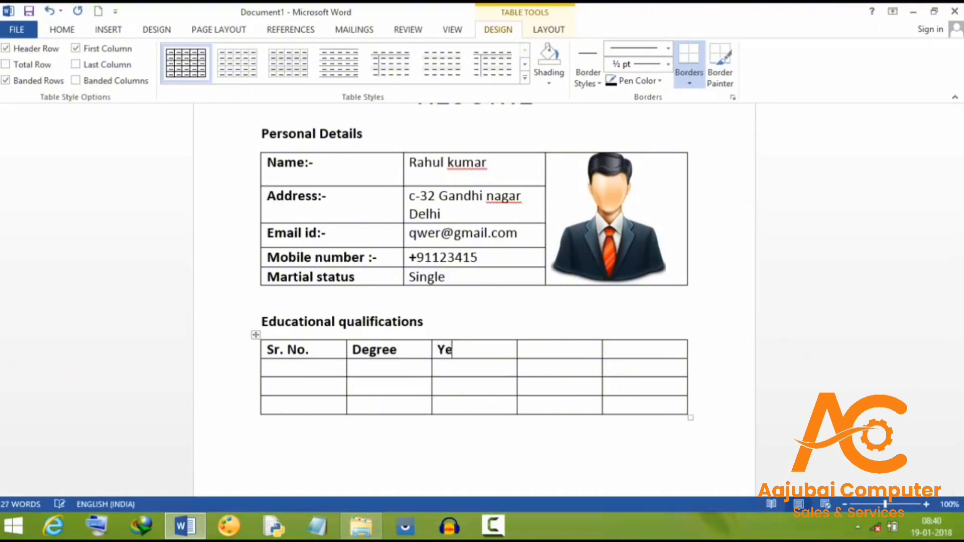
click(533, 354)
text(Board)
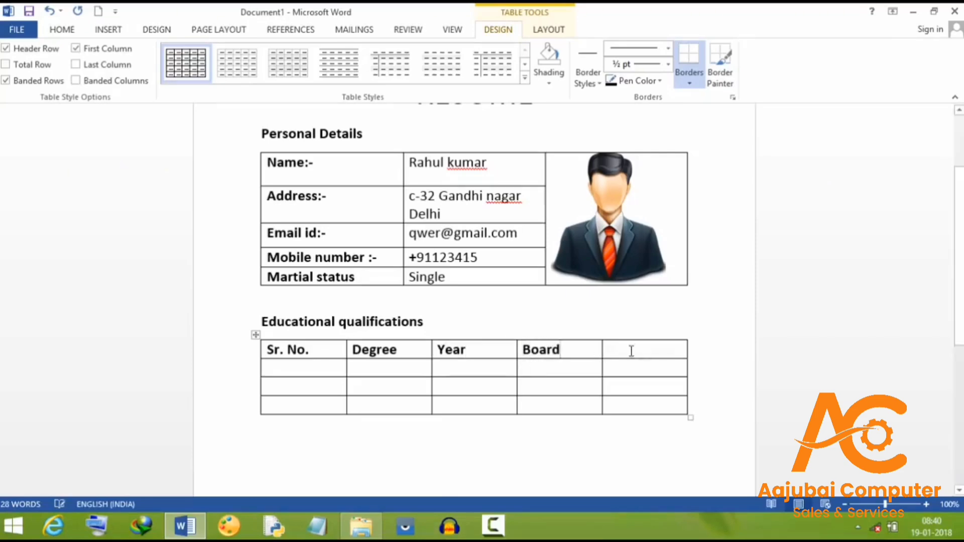
click(632, 352)
text(Per)
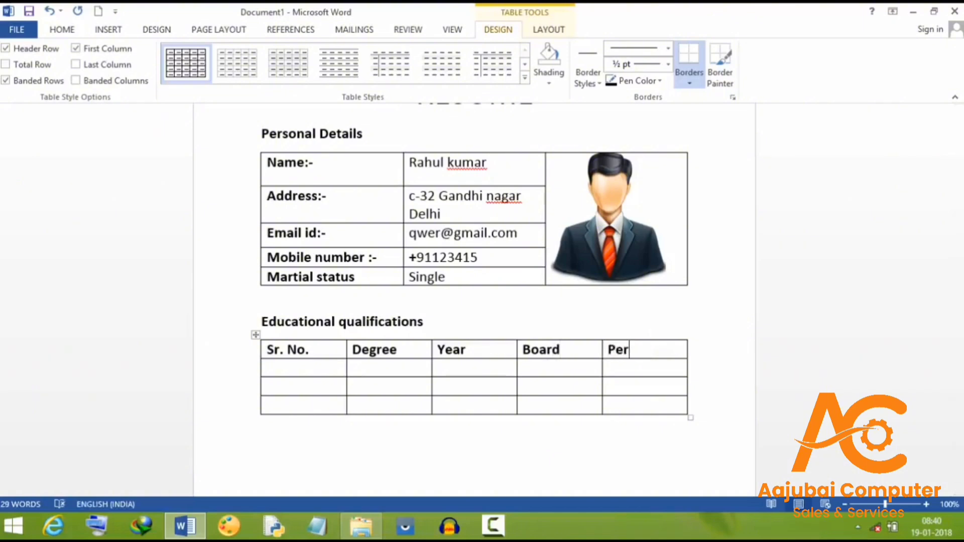
text(centage)
Number the three data rows 1, 2 and 3 in the Sr. No. column
click(833, 300)
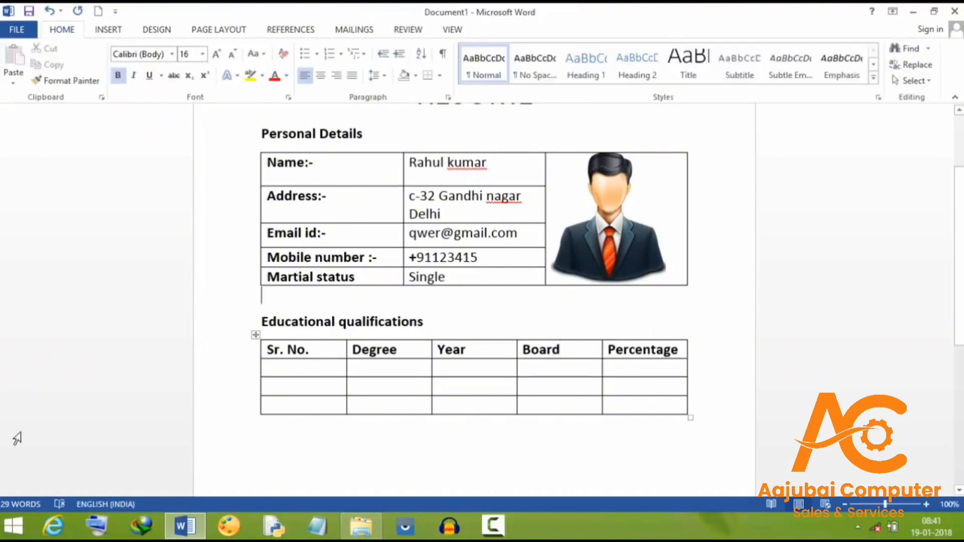
click(305, 372)
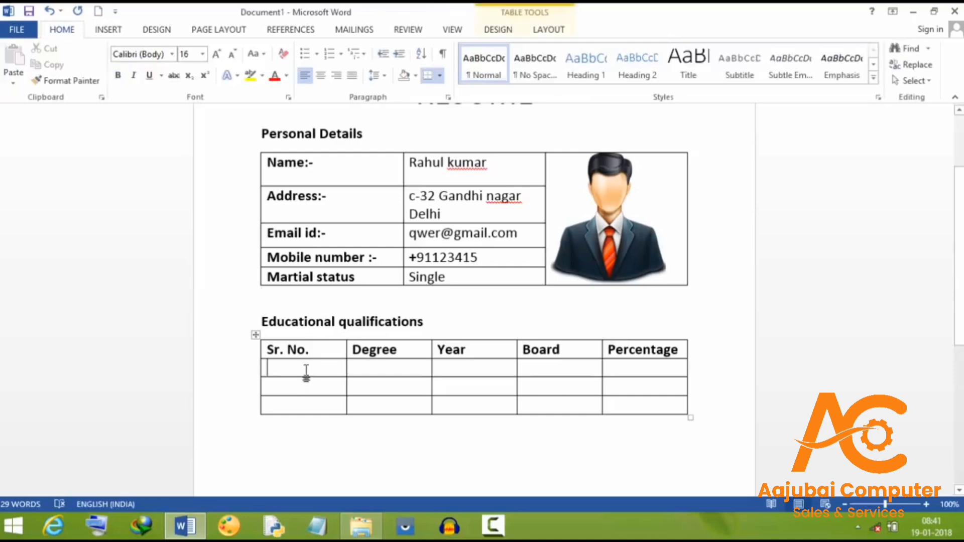
text(1)
click(293, 392)
key(ctrl+b)
text(2)
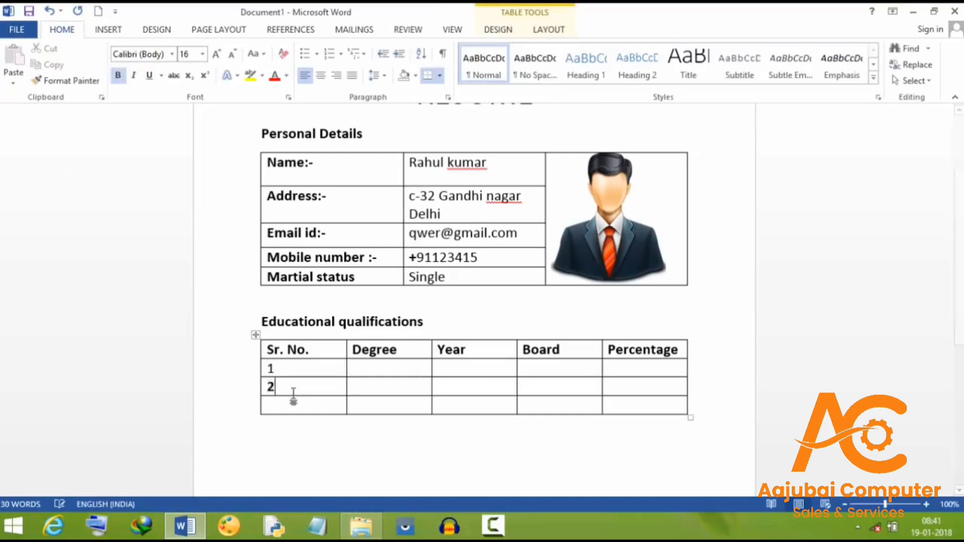
click(284, 409)
text(3)
Enter the degrees 10th, 12th and B.A in the Degree column
click(399, 372)
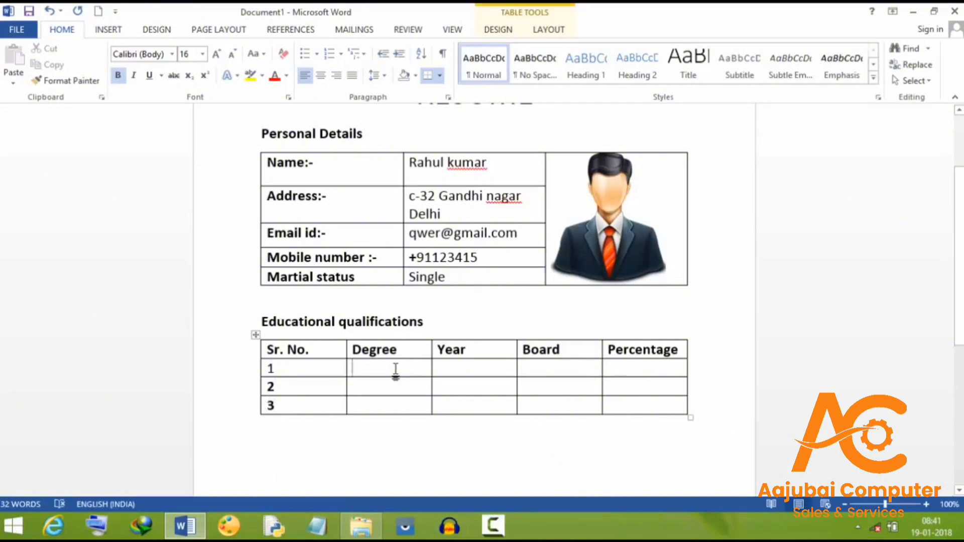
text(10th)
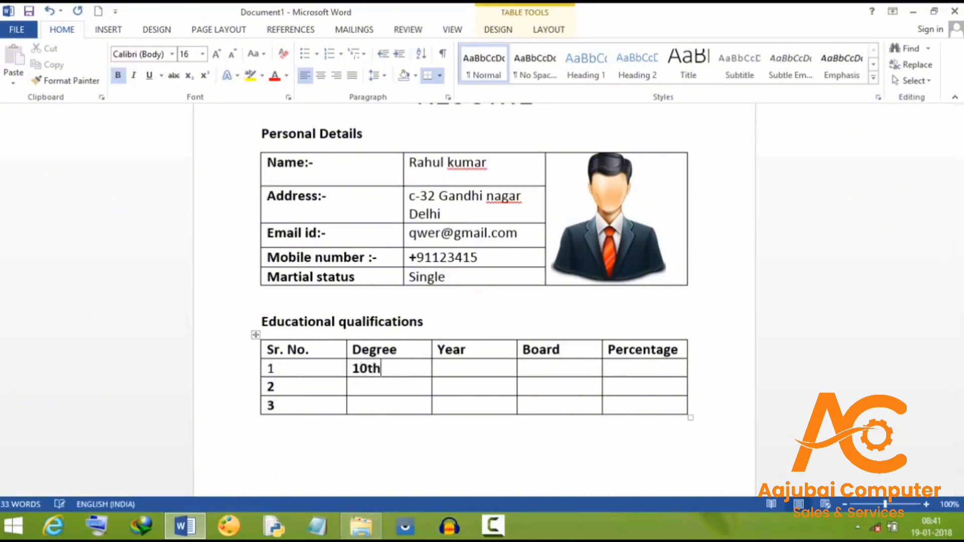
click(378, 387)
text(12th)
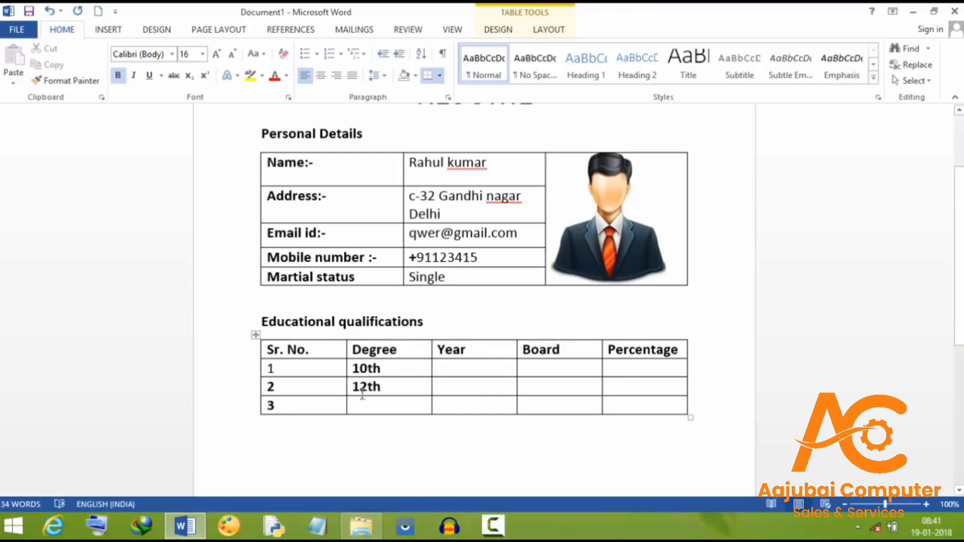
click(370, 399)
text(Degr)
key(BackSpace)
key(BackSpace)
key(BackSpace)
key(BackSpace)
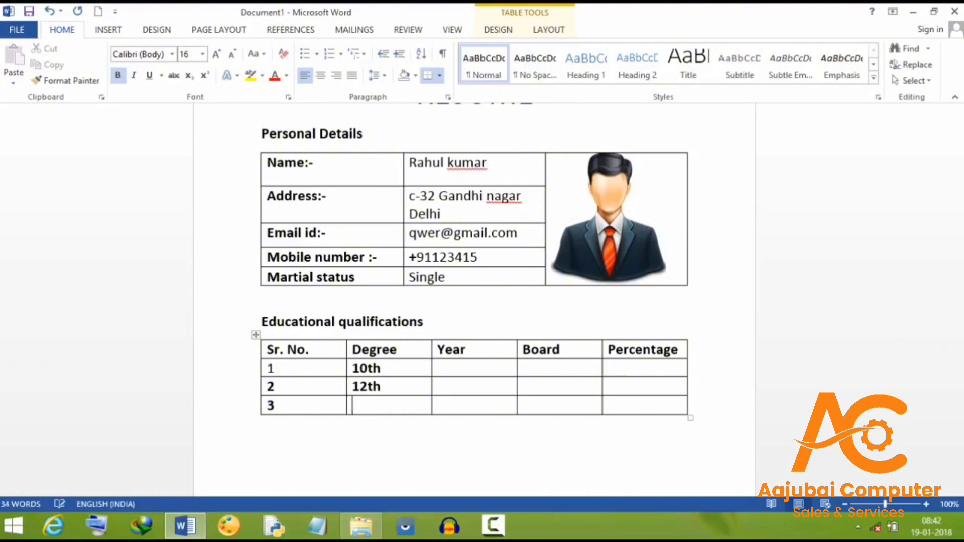
text(B)
key(BackSpace)
text(B.A)
Enter year 2012 and percentage 80 for the 10th row
click(454, 367)
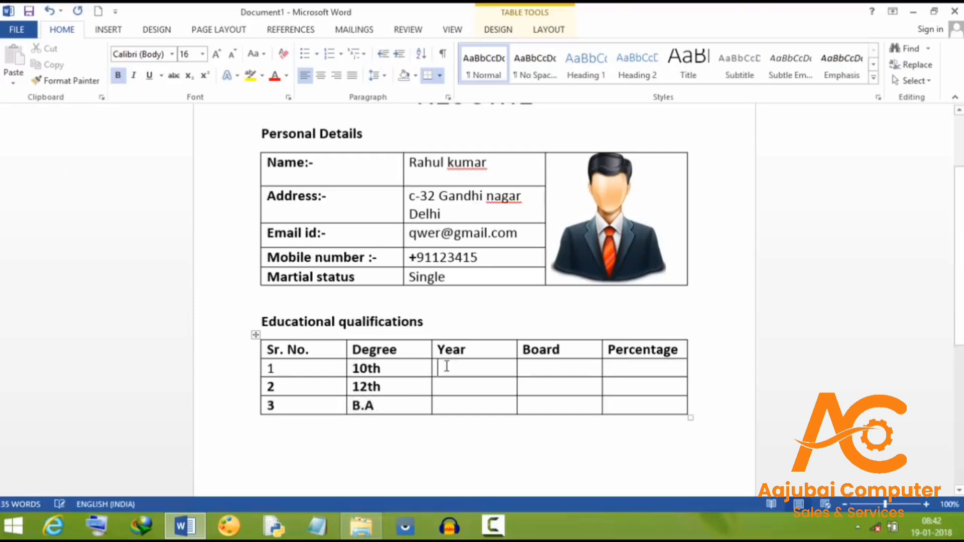
text(2012)
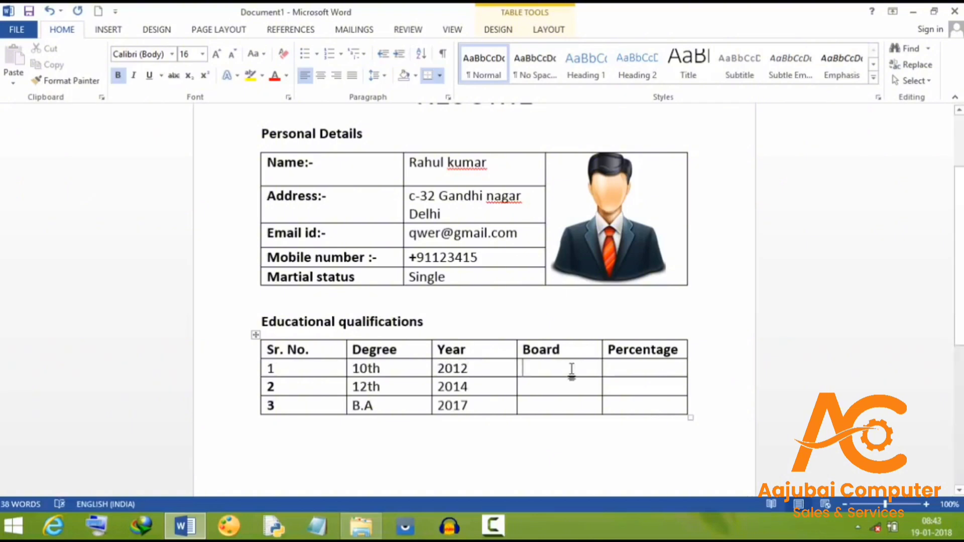
text(DE)
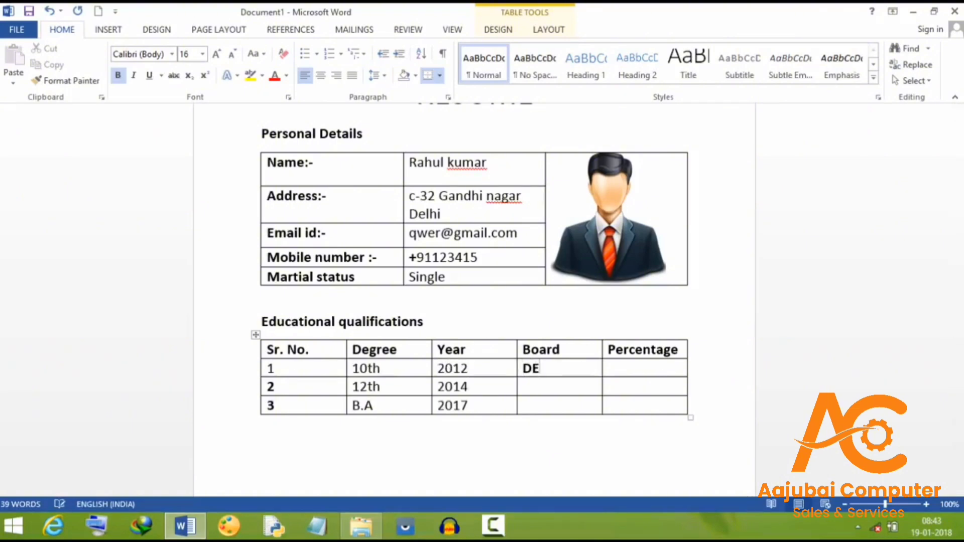
key(BackSpace)
key(BackSpace)
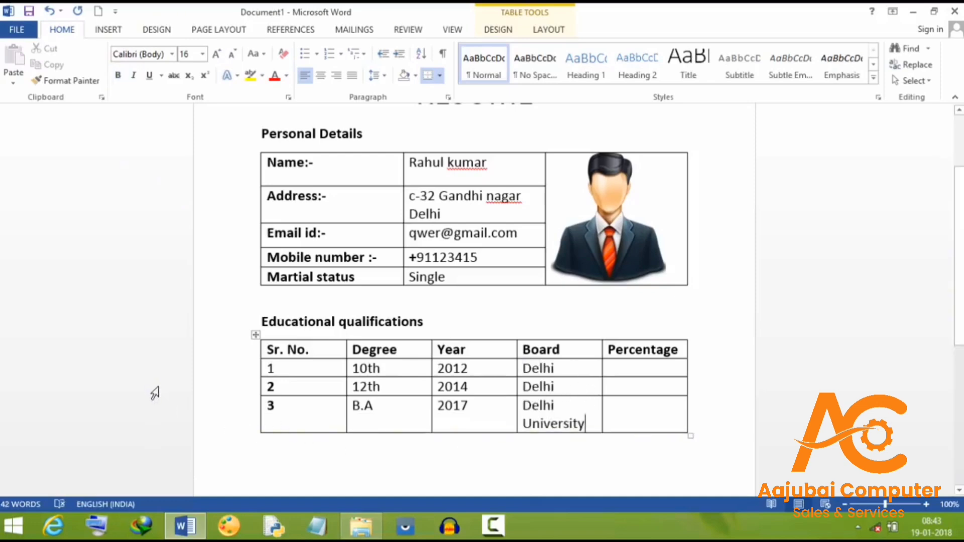
click(180, 384)
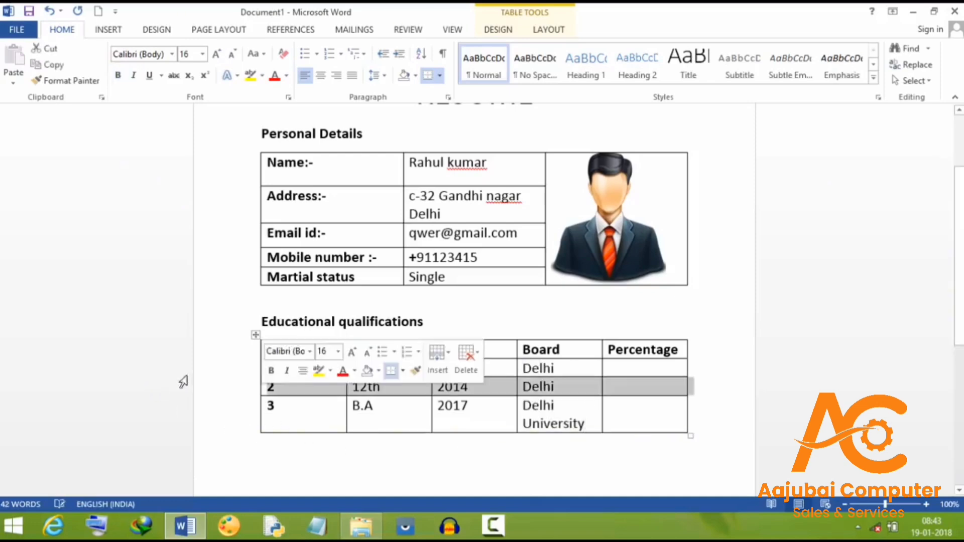
click(576, 361)
click(635, 368)
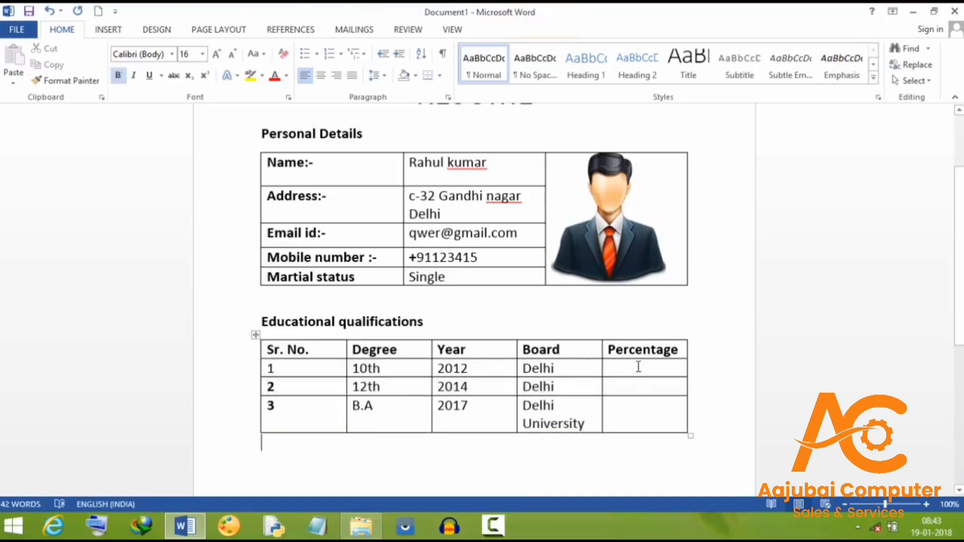
text(80)
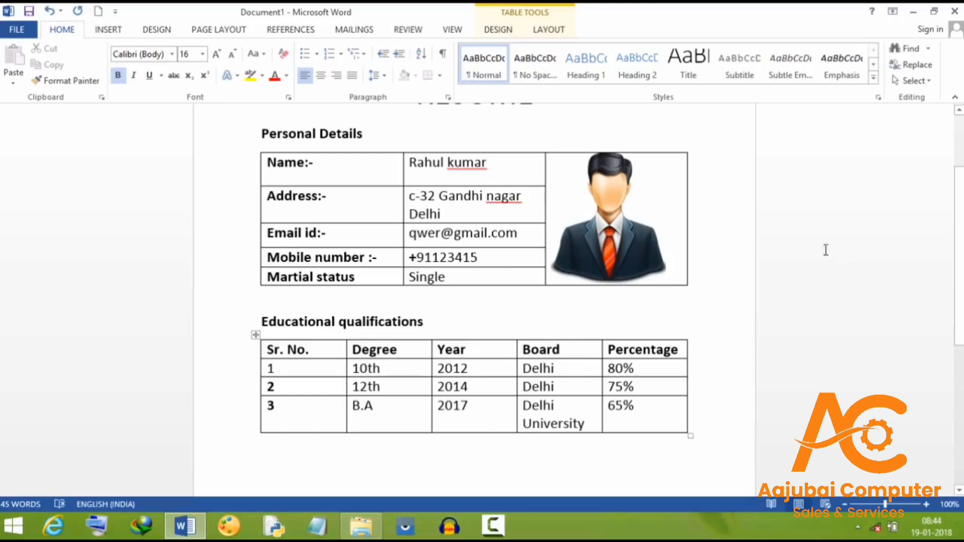
scroll(959, 251, down, 1)
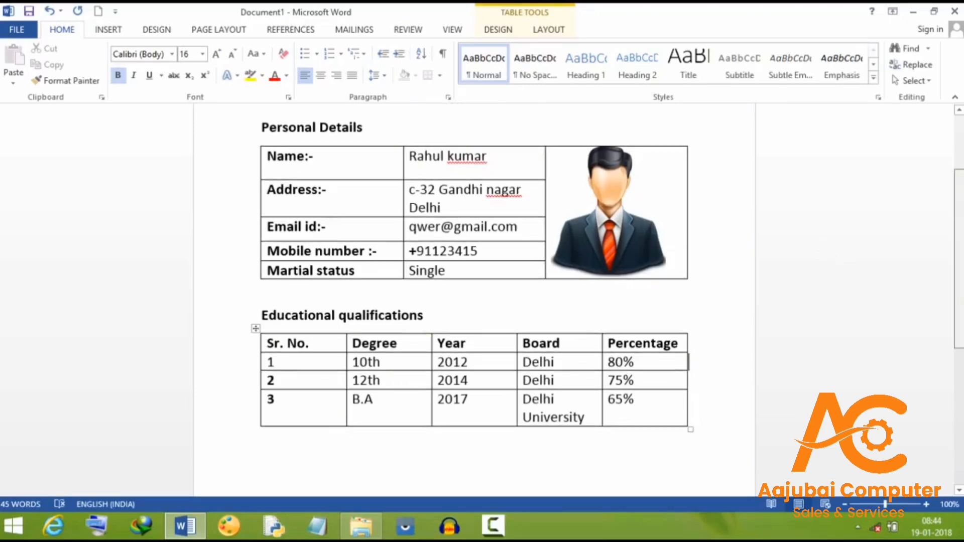
scroll(962, 291, down, 3)
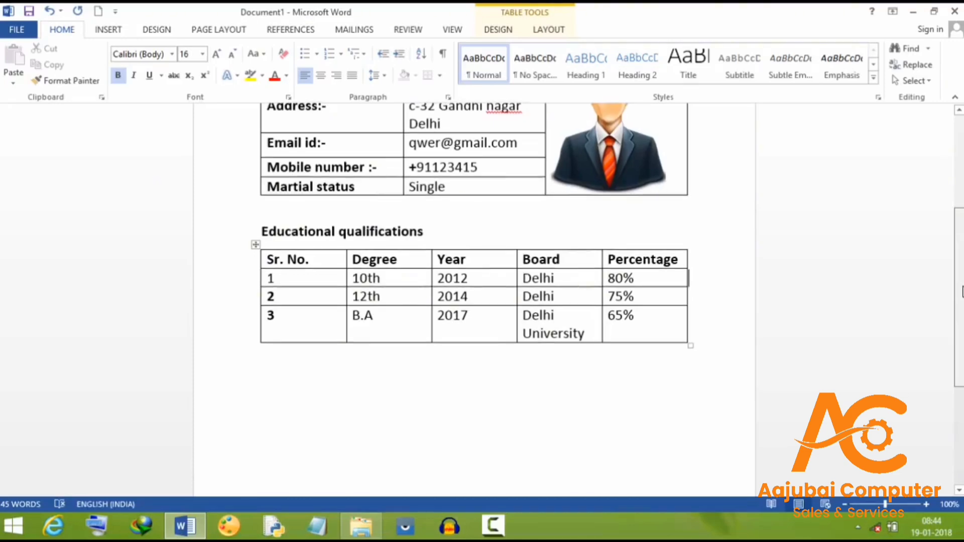
scroll(962, 291, down, 1)
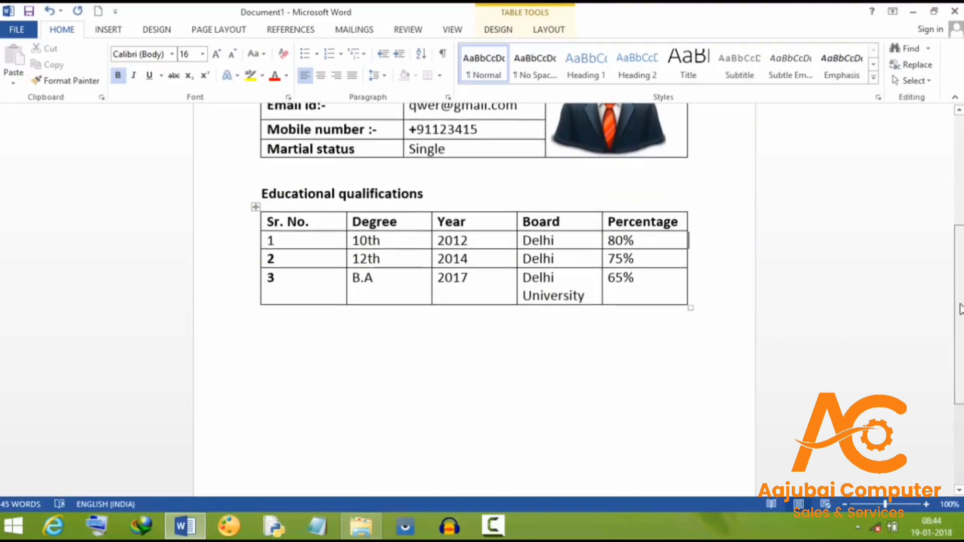
Type the Work Experience heading followed by a 'Project: - NTPC' line
text(Wor)
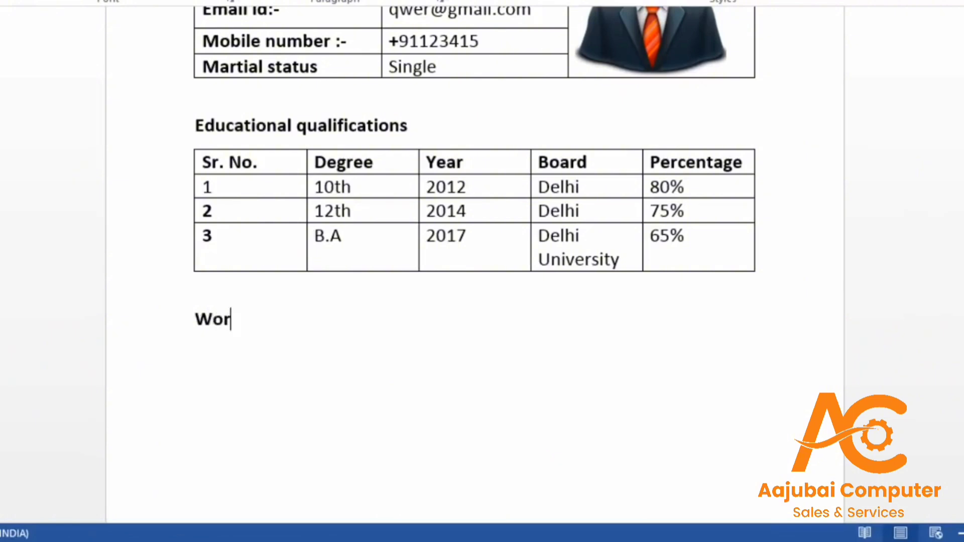
text(k Experience)
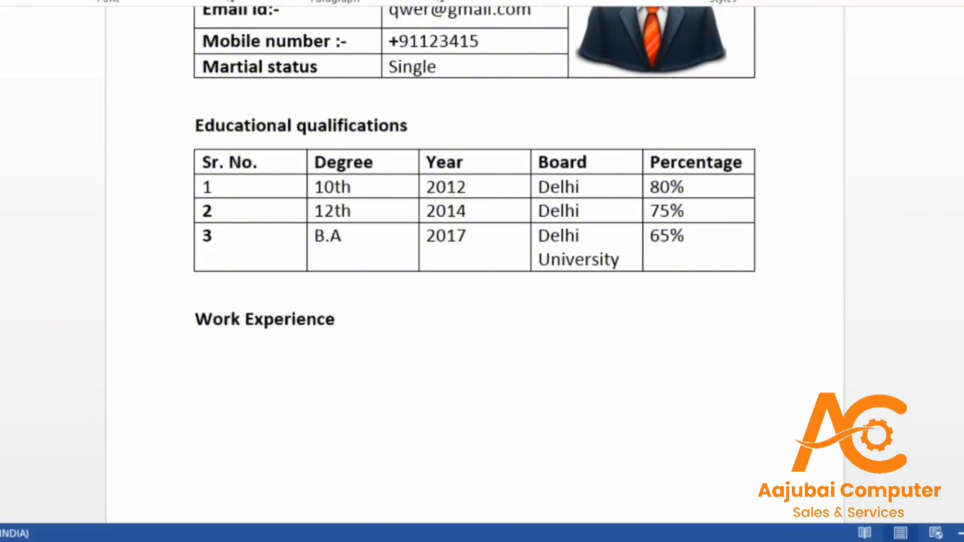
key(Return)
text(p)
key(BackSpace)
text(Project: - NTPC)
key(Return)
Add lines for Team Members: - 10, Title: - Junior Engineer and Duration: - 1 year
text(Tec)
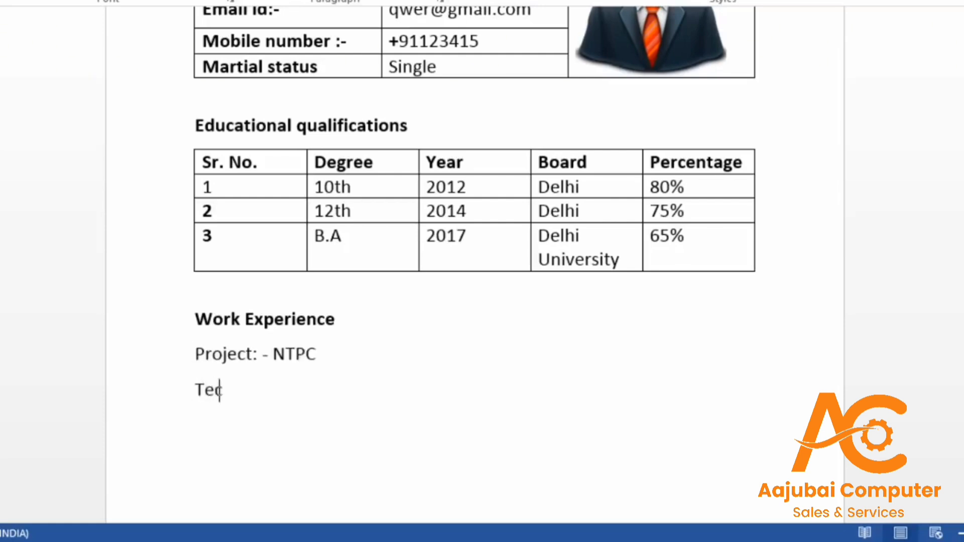
text(am)
key(BackSpace)
key(BackSpace)
key(BackSpace)
key(BackSpace)
text(am Members: - 10)
key(Return)
text(Ti)
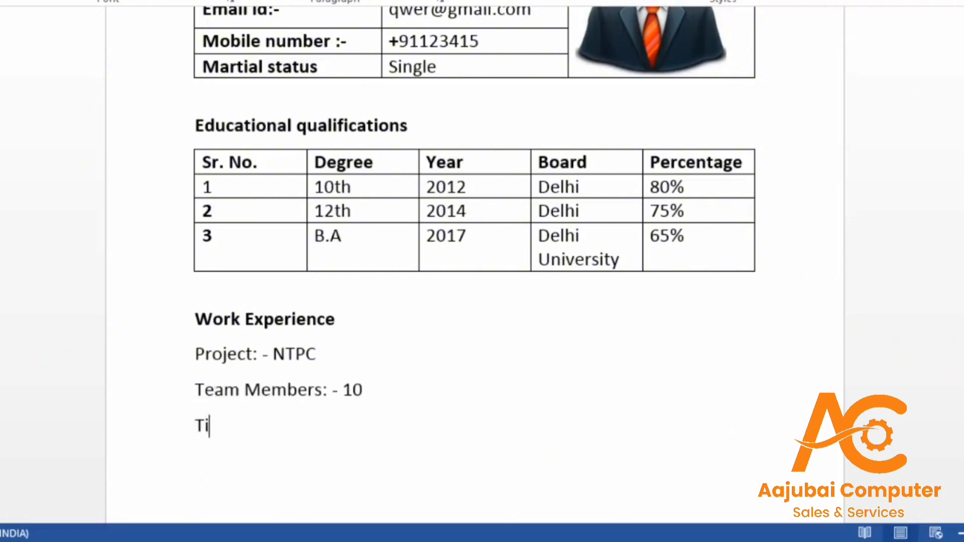
text(ttle: - Junior Engineer)
key(Return)
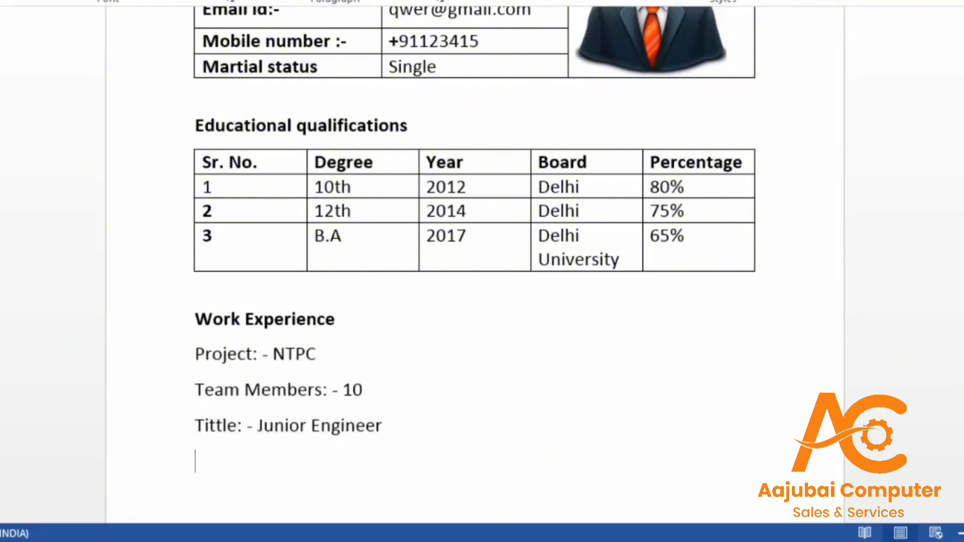
text(Durato)
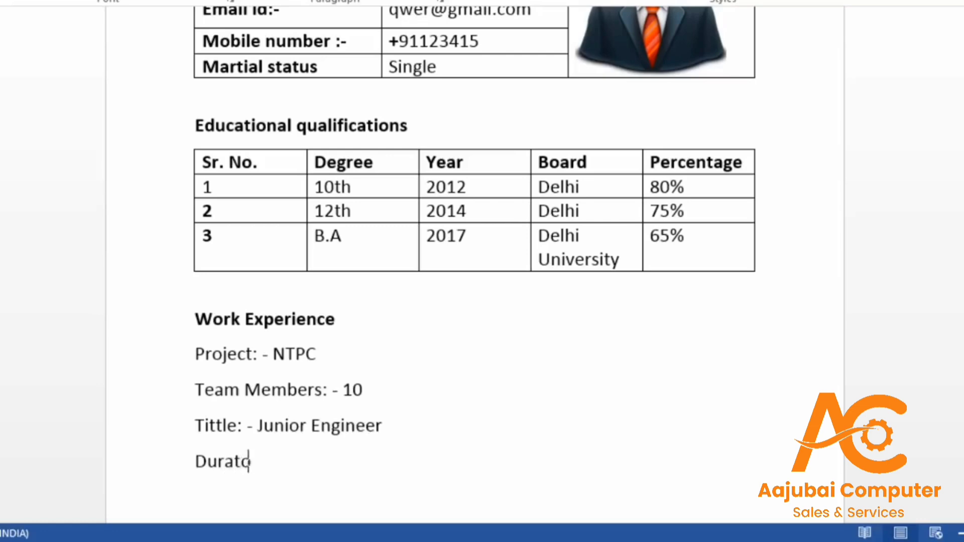
key(BackSpace)
text(ion: - 1 year)
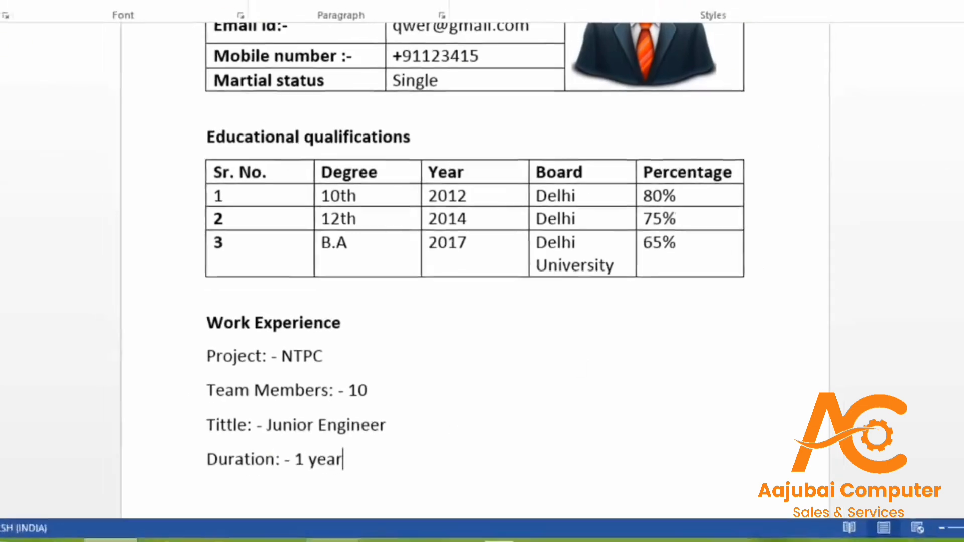
scroll(477, 251, down, 1)
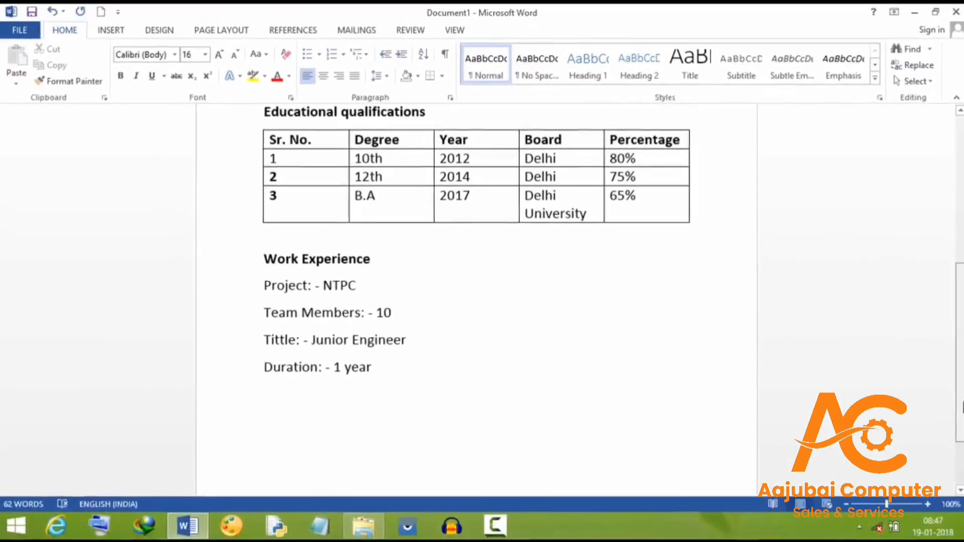
scroll(867, 382, down, 1)
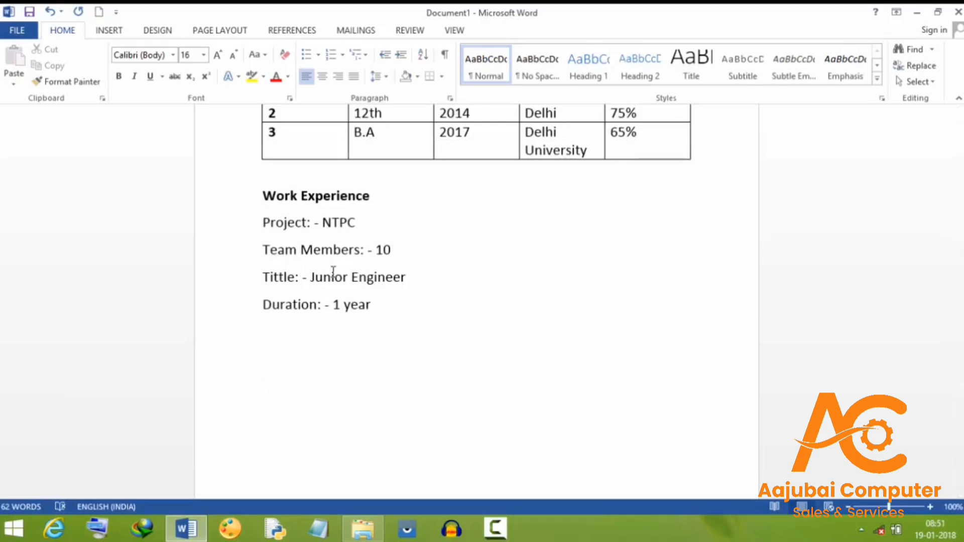
Type the declaration that the information provided above is true to the best of my knowledge
text(I hereby declare that)
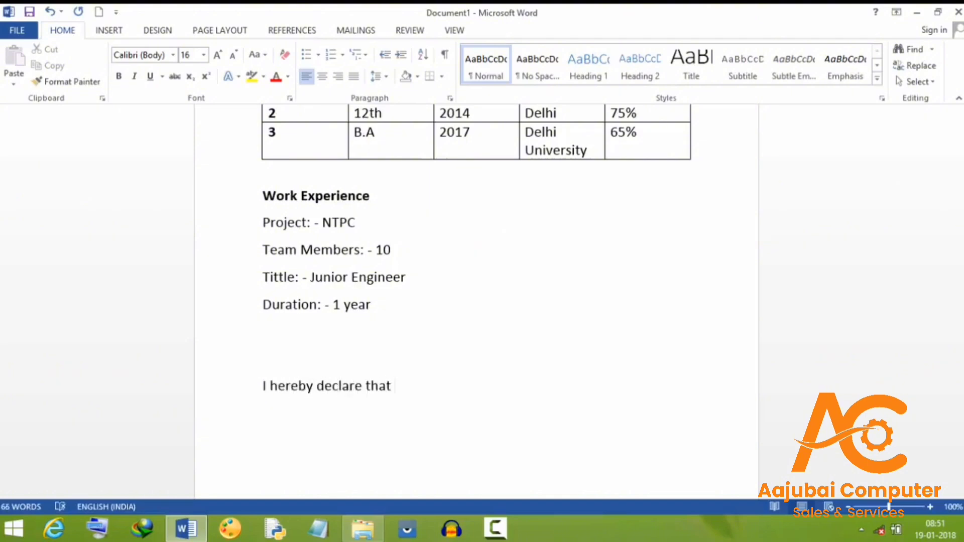
text( the information fur)
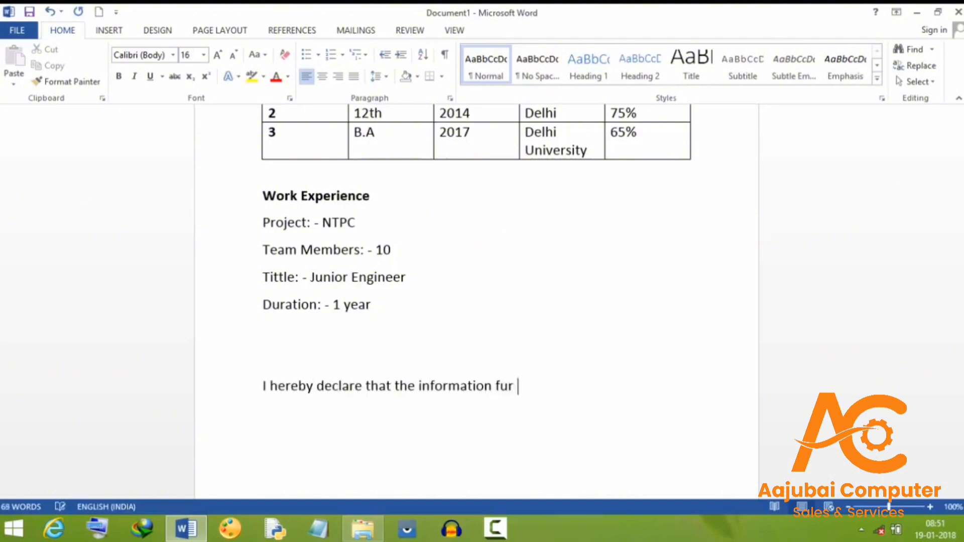
key(BackSpace)
key(BackSpace)
key(BackSpace)
text(provided above is true)
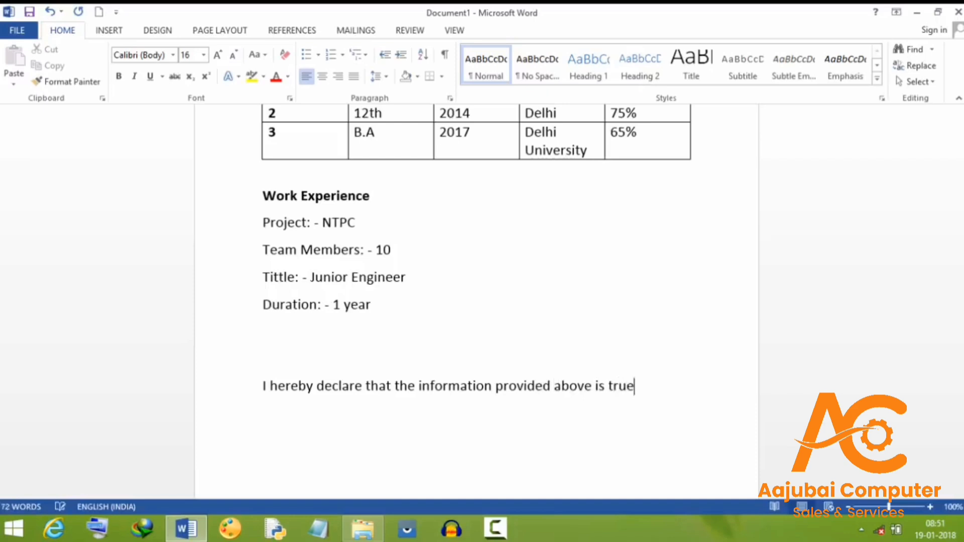
text( to the best of my kn)
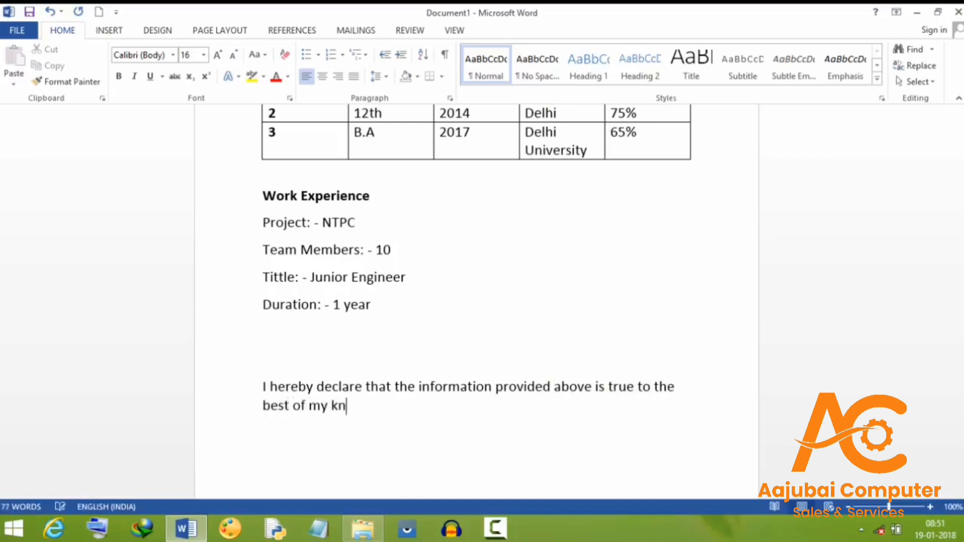
text(owledge.)
key(Return)
key(Return)
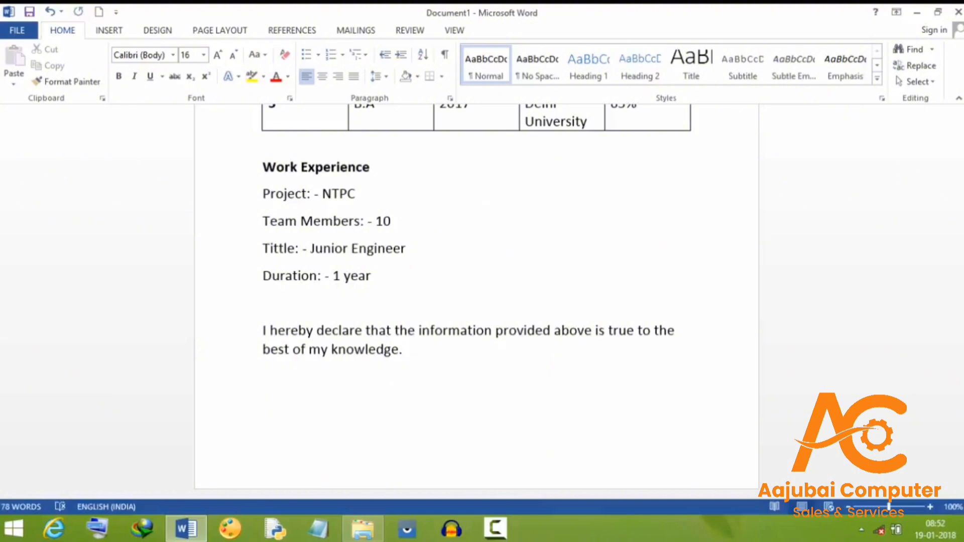
Add a 'Date :-' line with 'Signature' beside it
text(Date :-si)
key(BackSpace)
key(BackSpace)
key(BackSpace)
key(BackSpace)
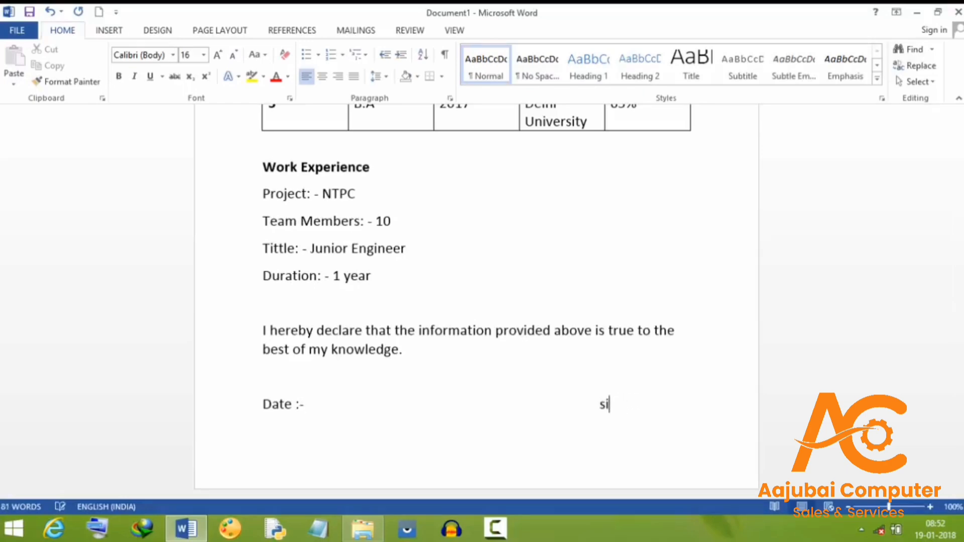
text(Sin)
key(BackSpace)
text(gnature)
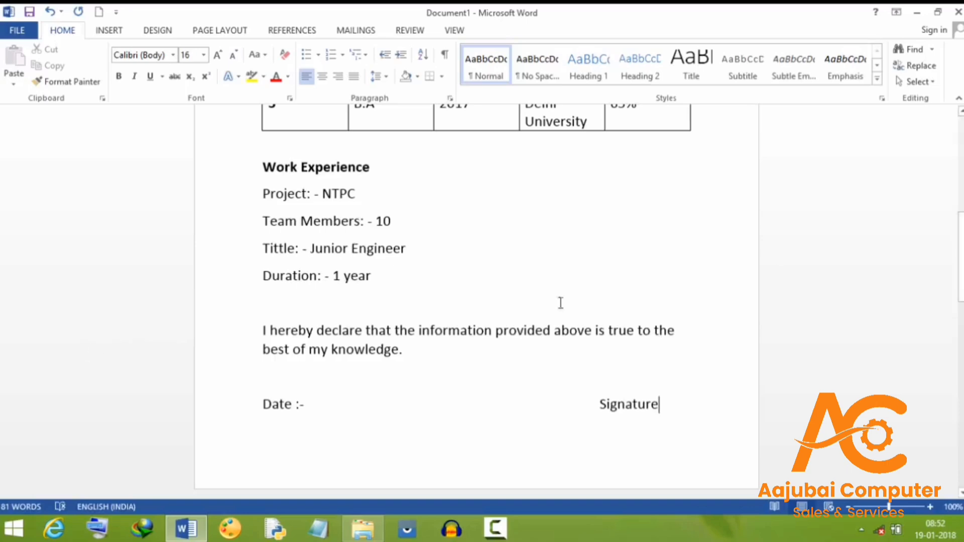
drag(960, 281, 961, 185)
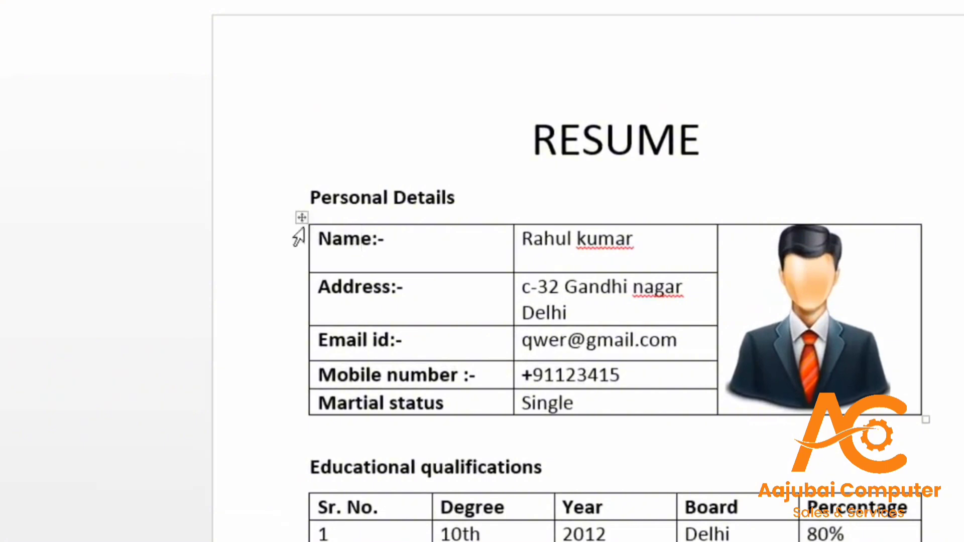
Set the Personal Details table's borders to None in Table Properties > Borders and Shading
click(301, 217)
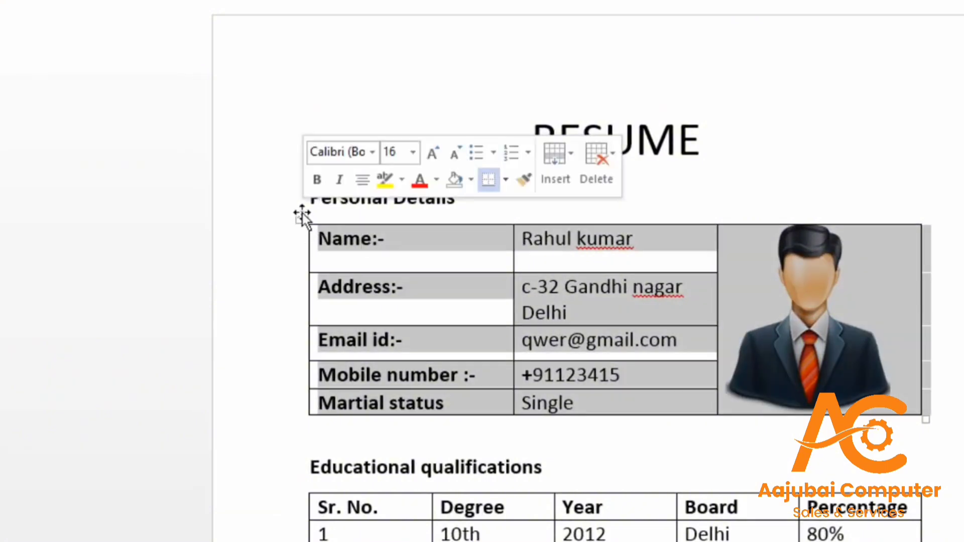
right_click(303, 218)
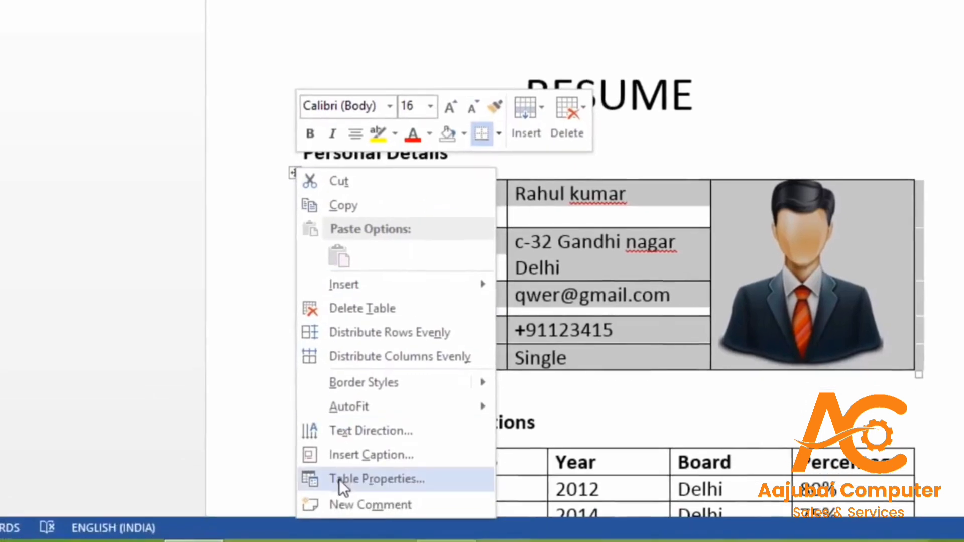
click(341, 474)
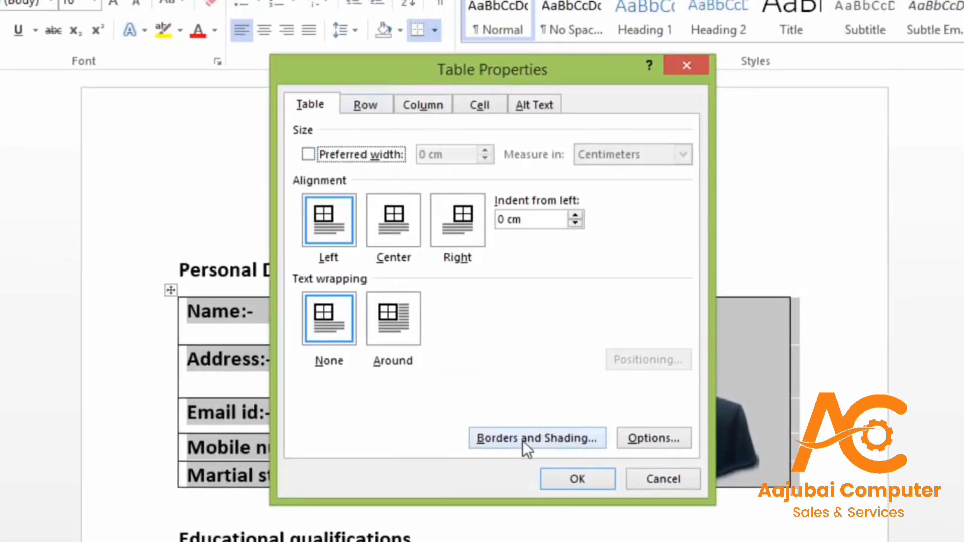
click(522, 439)
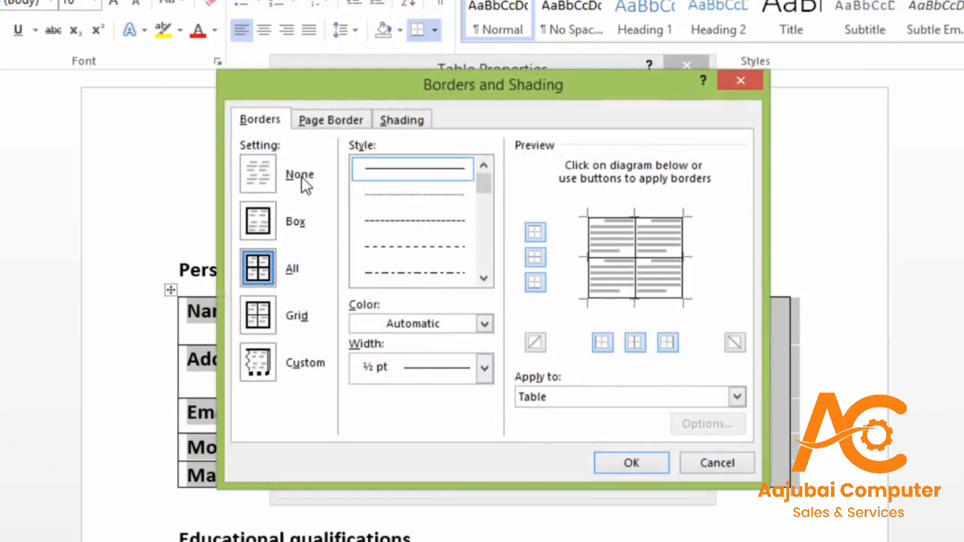
click(266, 177)
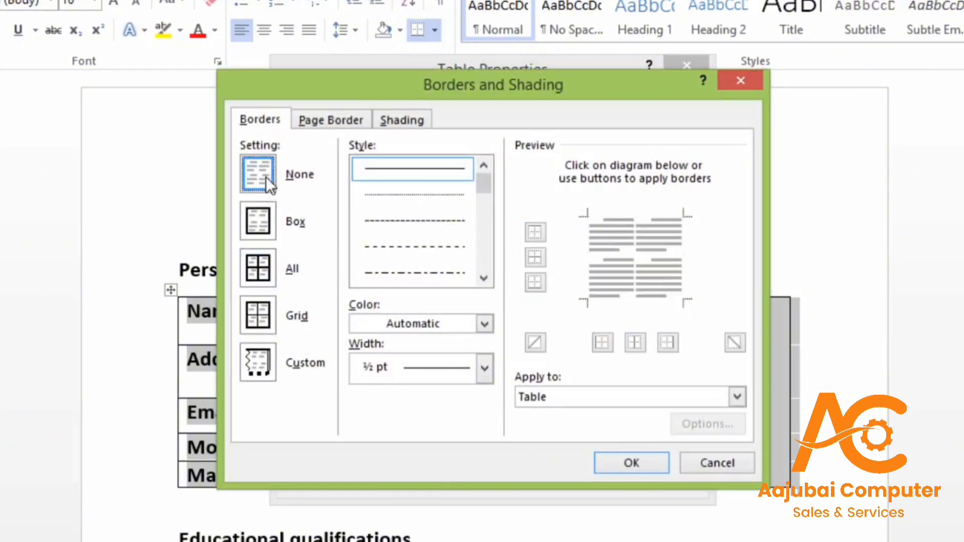
click(640, 458)
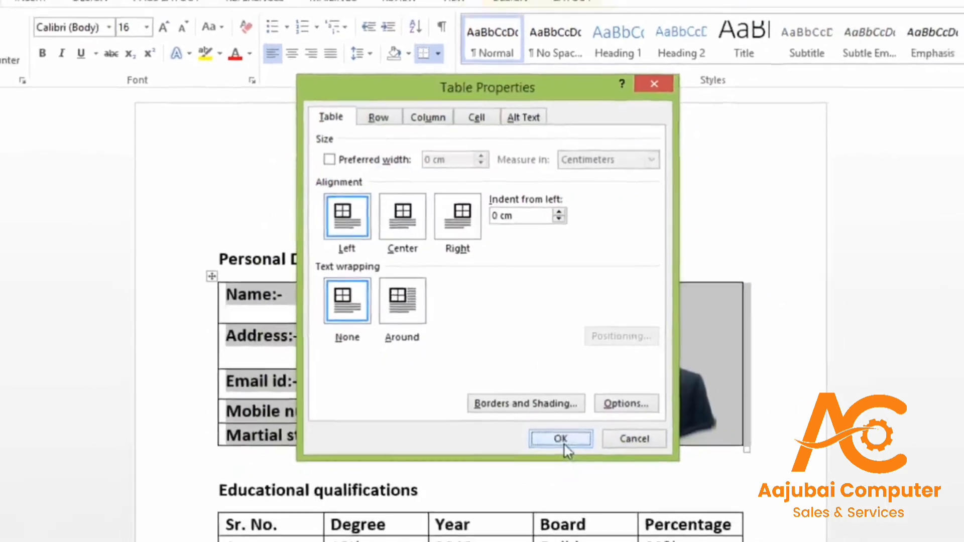
click(577, 478)
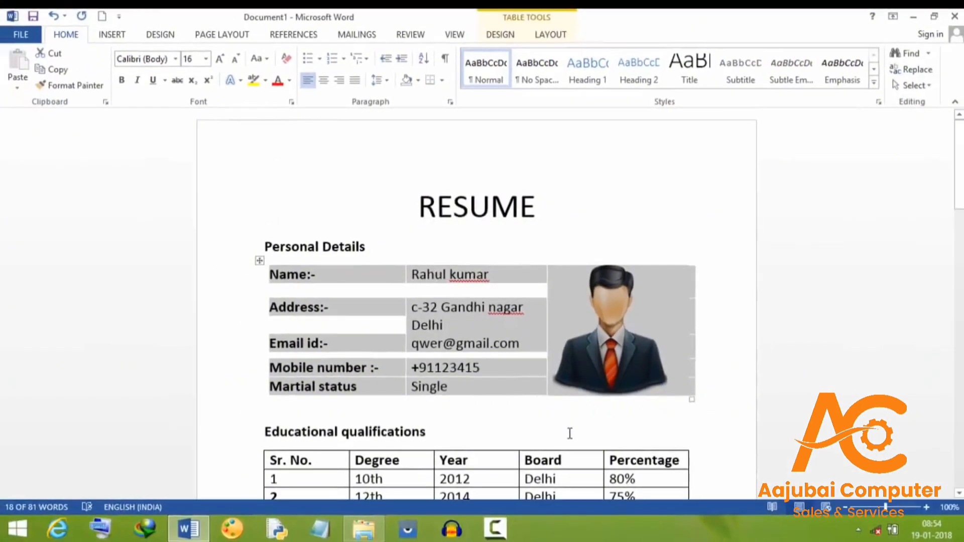
mouse_move(958, 201)
mouse_down()
mouse_move(954, 301)
mouse_move(947, 205)
mouse_up()
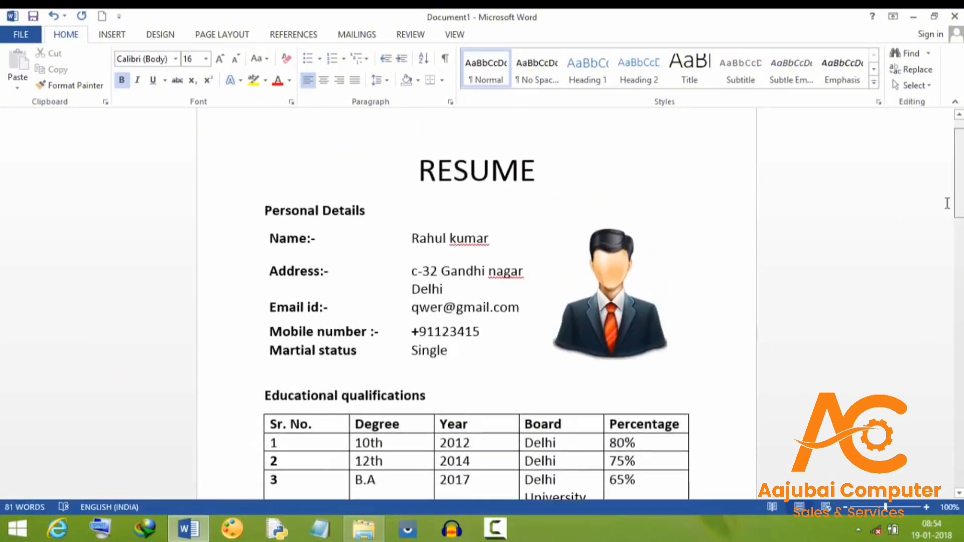
scroll(881, 208, up, 1)
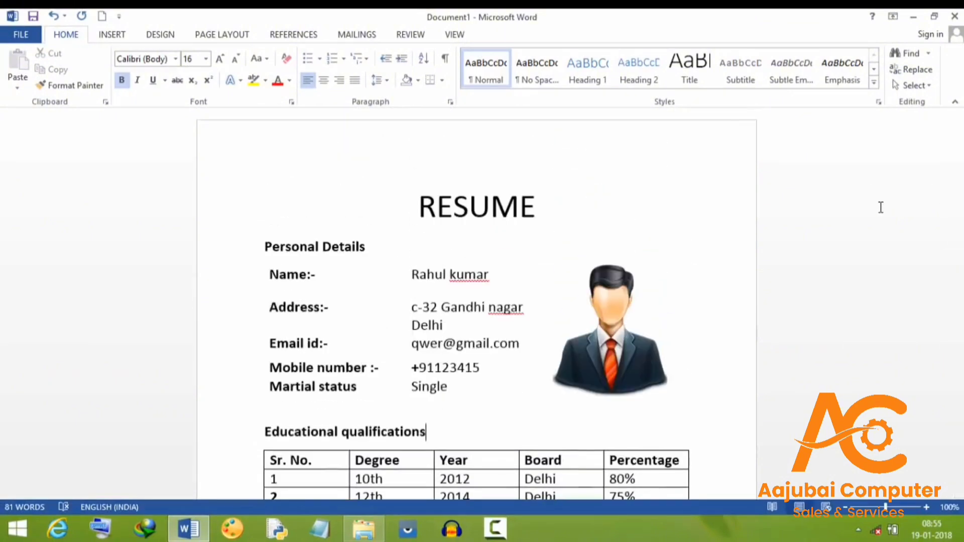